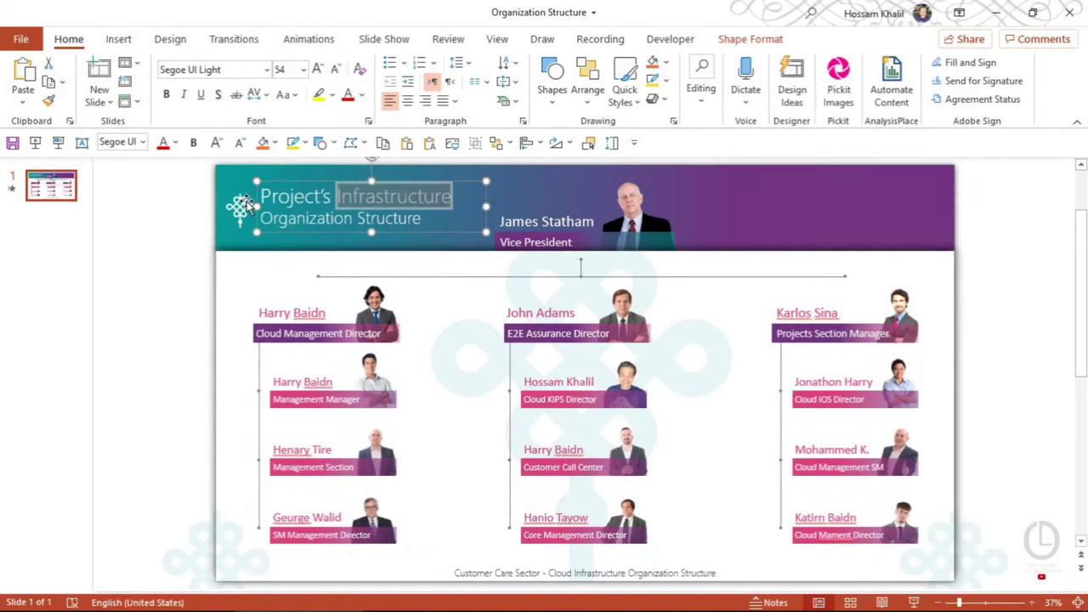
# Try moving the knot logo and the header rectangle, then undo both moves.
pyautogui.moveTo(239, 206); pyautogui.dragTo(267, 226)
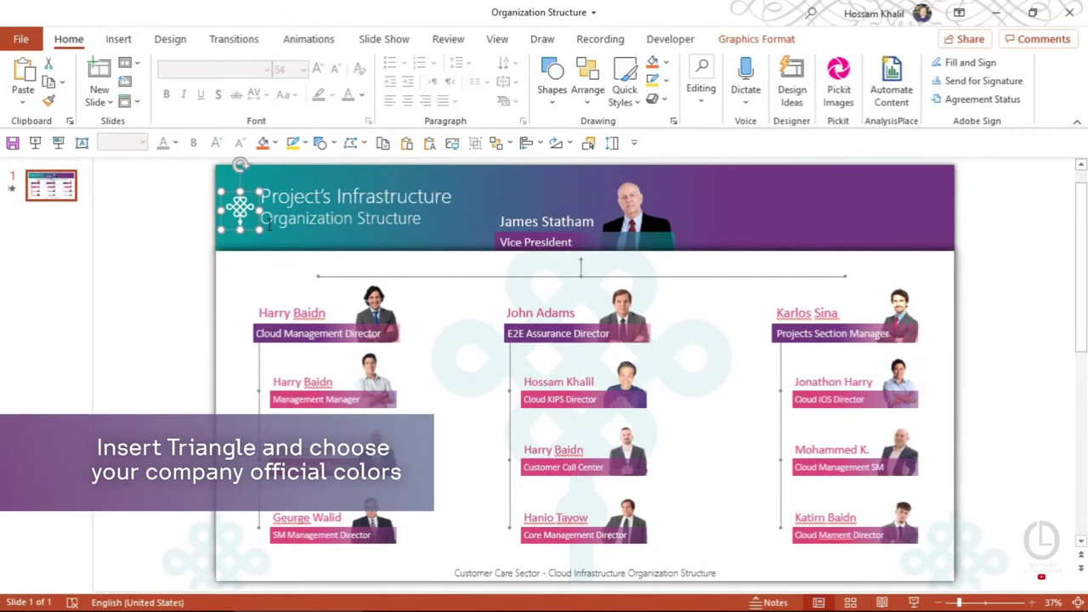
pyautogui.hotkey('ctrl', 'z')
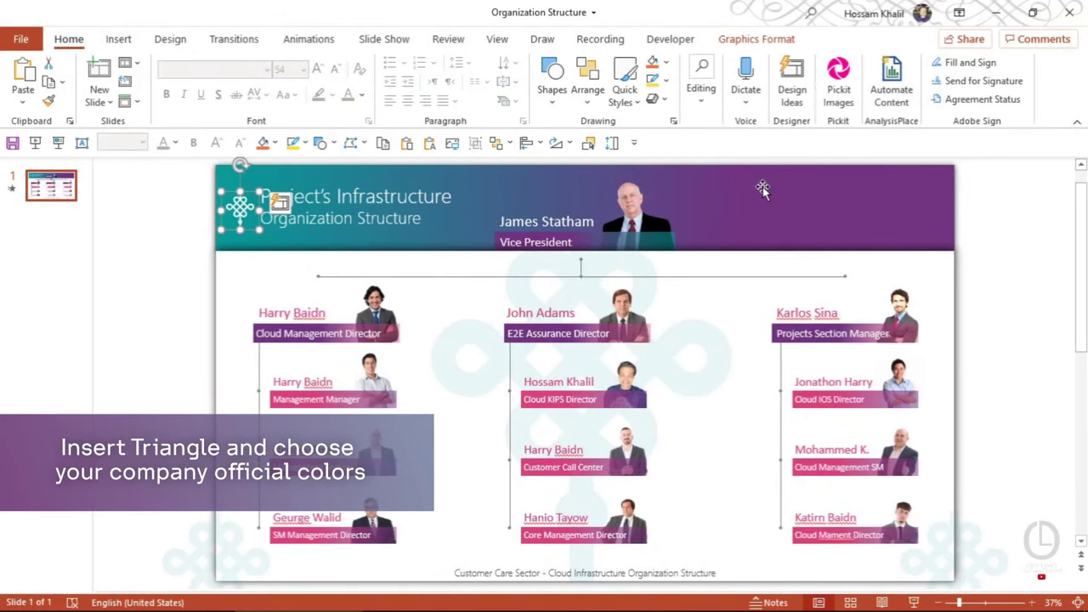
pyautogui.click(811, 204)
pyautogui.moveTo(811, 204); pyautogui.dragTo(852, 253)
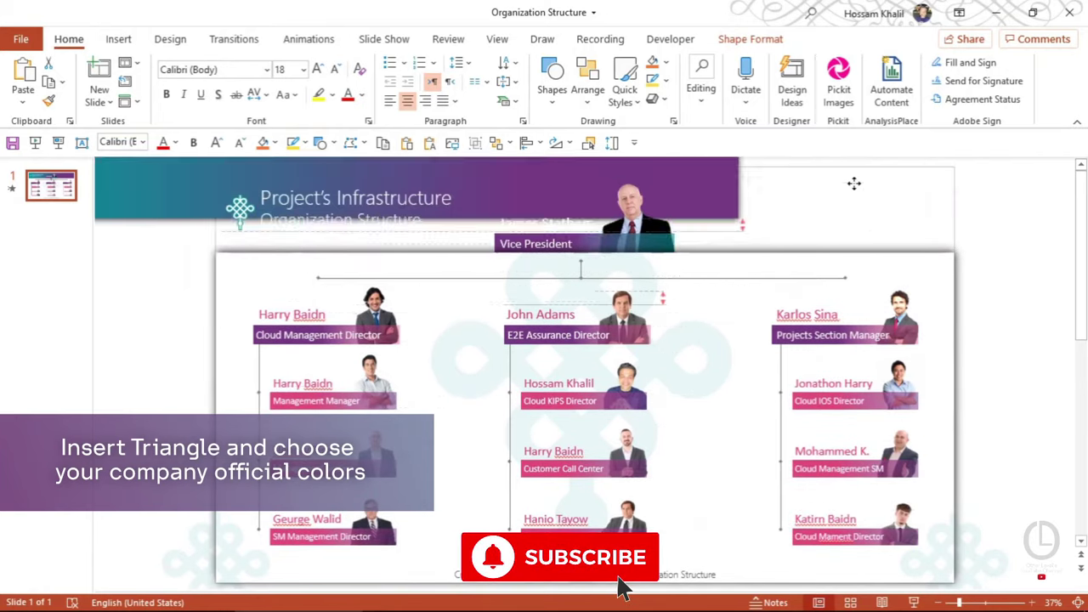
pyautogui.hotkey('ctrl', 'z')
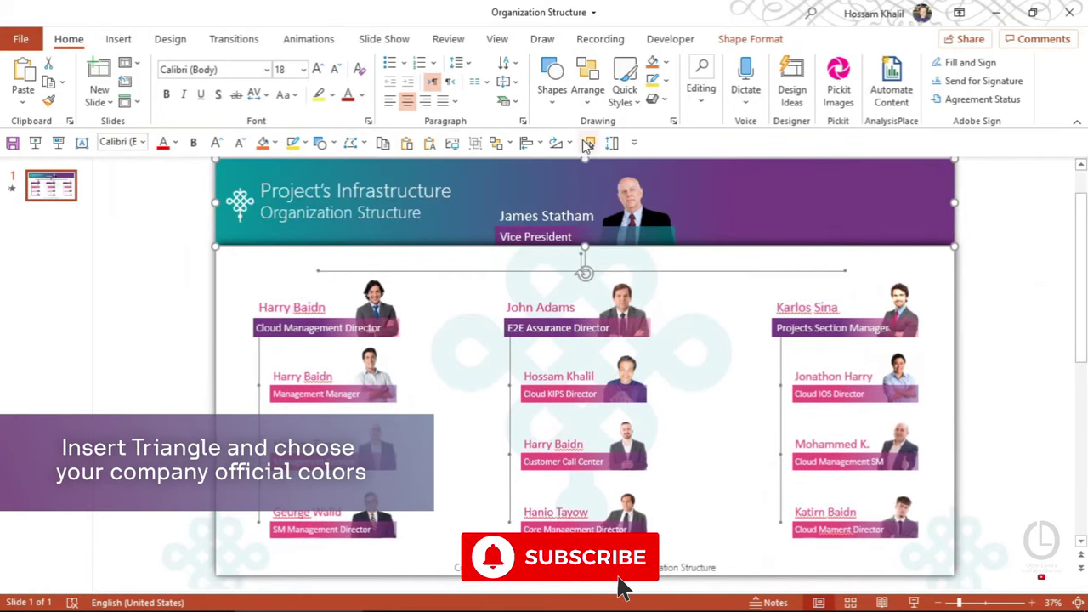
# Inspect the header's teal and purple gradient stop colours in Format Shape without changing them.
pyautogui.click(674, 120)
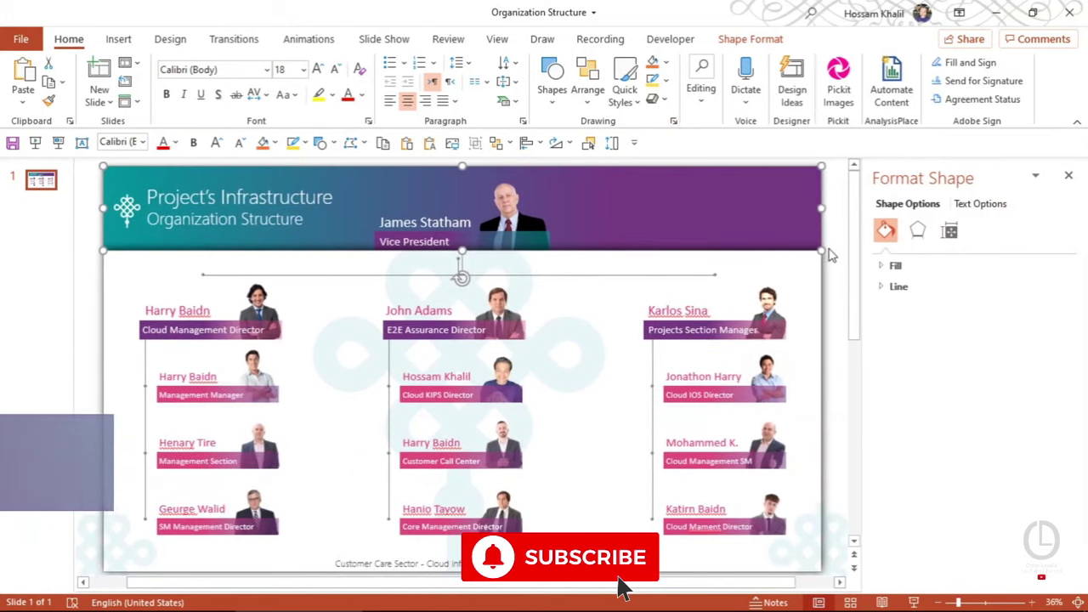
pyautogui.click(885, 267)
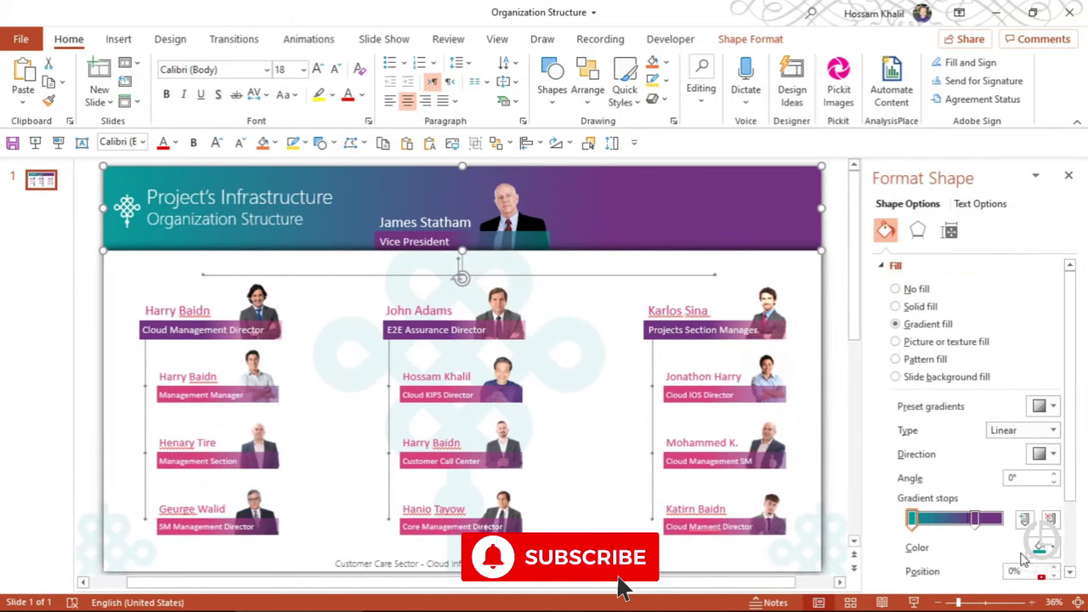
pyautogui.click(1039, 548)
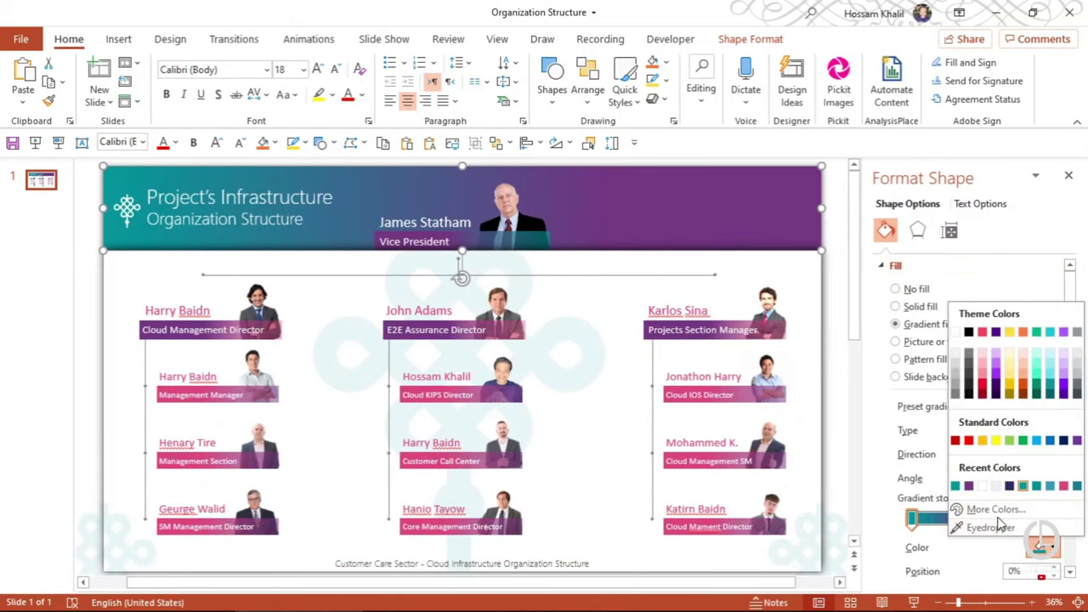
pyautogui.click(995, 510)
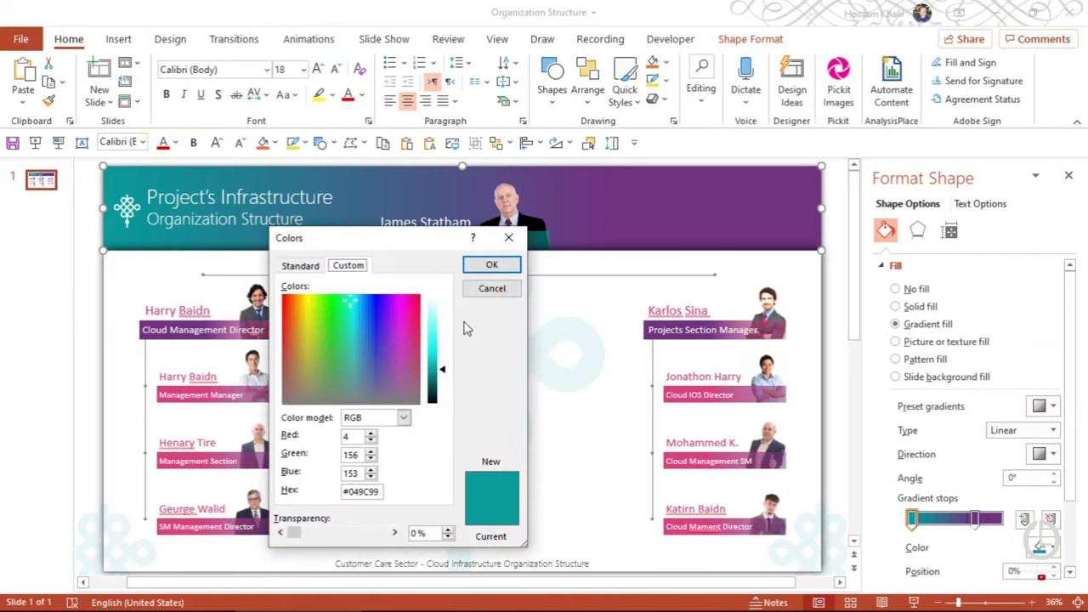
pyautogui.click(492, 288)
pyautogui.click(975, 519)
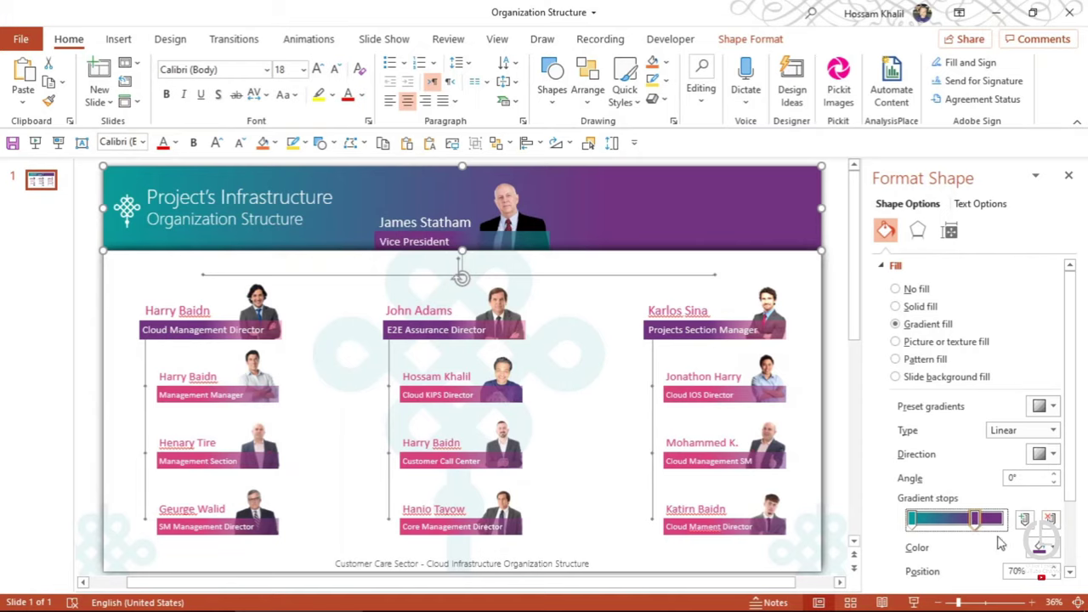
pyautogui.click(1042, 547)
pyautogui.click(1008, 520)
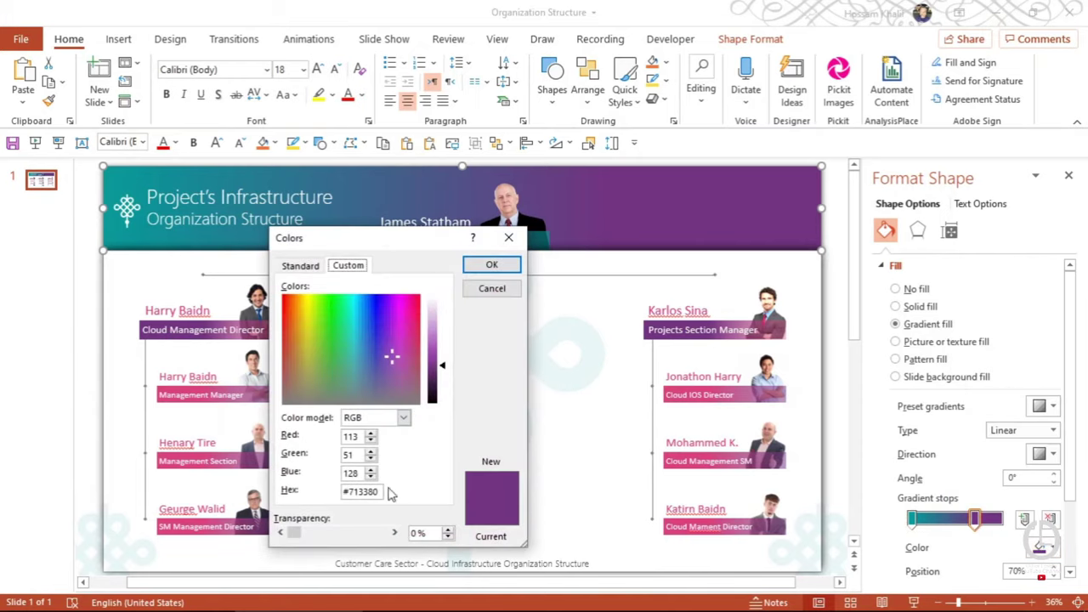
pyautogui.click(488, 291)
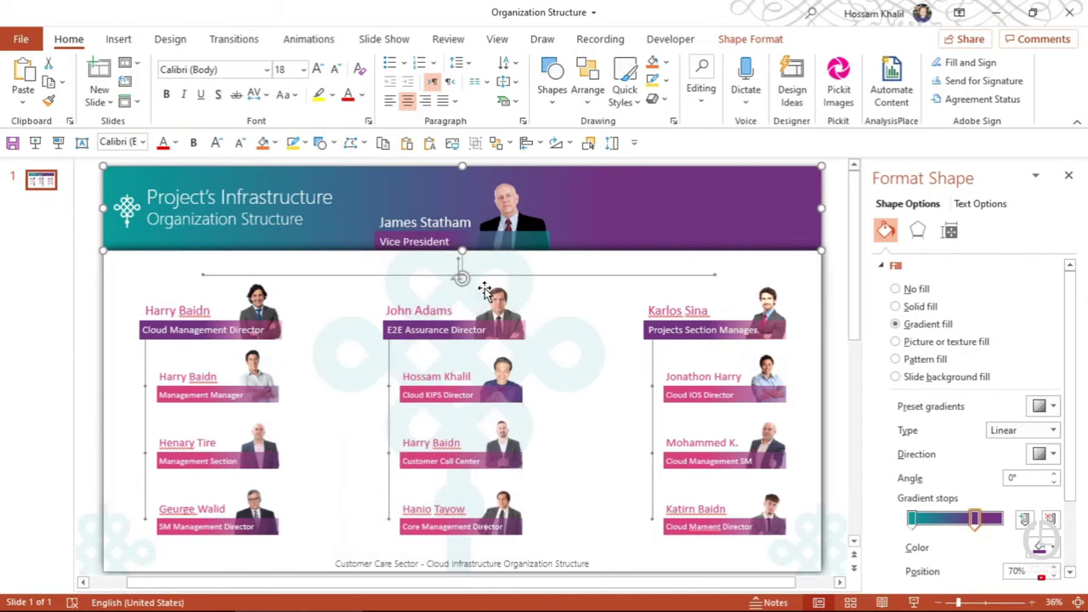
# Drag the header's purple gradient stop from 70% to 75%.
pyautogui.scroll(-3, 1041, 389)
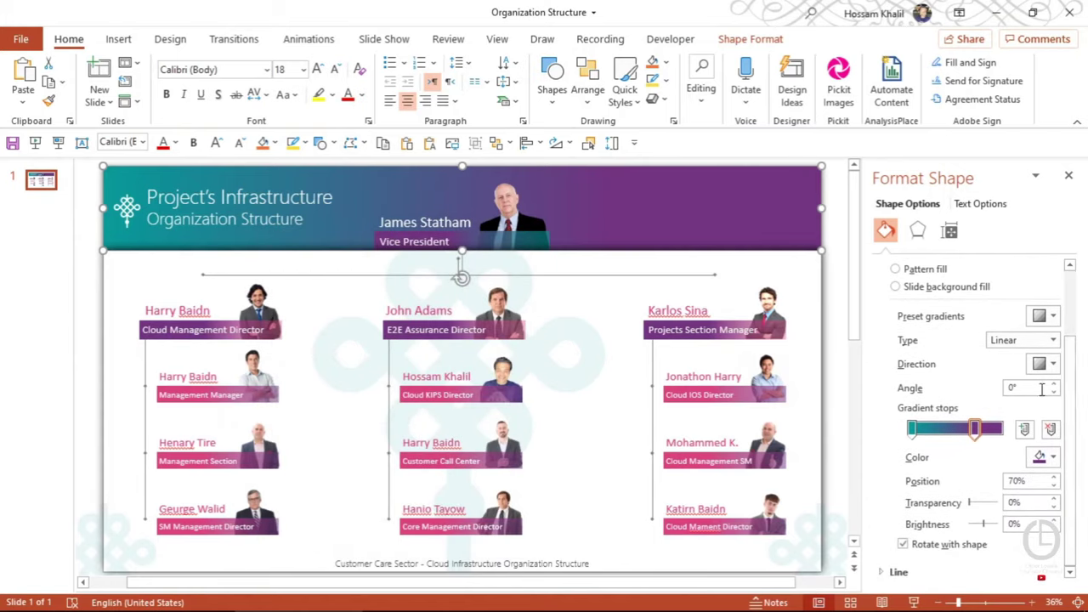
pyautogui.moveTo(978, 432)
pyautogui.mouseDown()
pyautogui.moveTo(999, 438)
pyautogui.moveTo(971, 444)
pyautogui.moveTo(983, 447)
pyautogui.mouseUp()
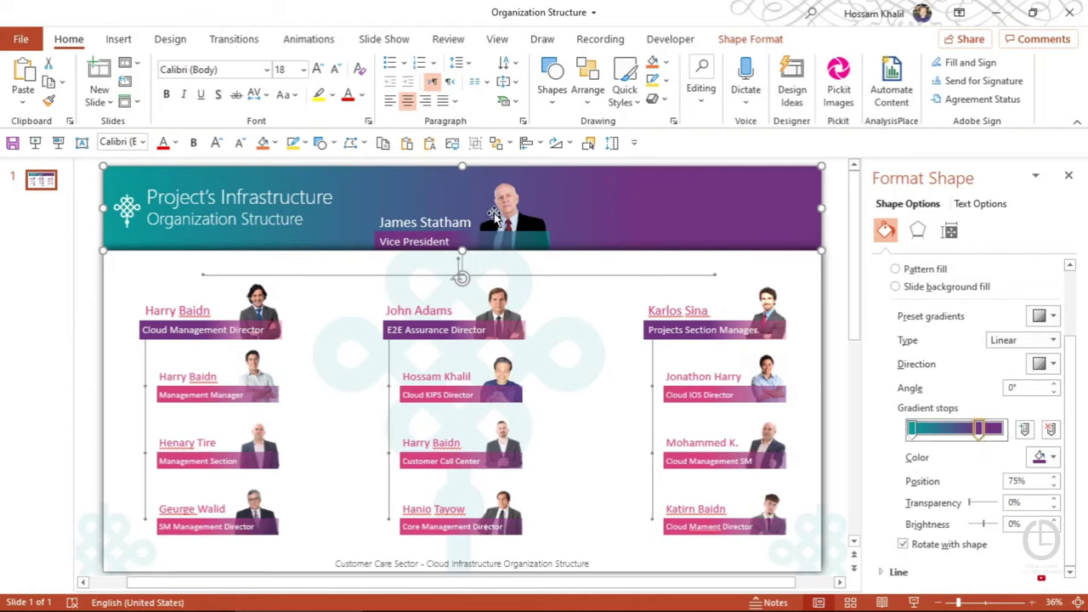
pyautogui.click(513, 204)
# Shift the vice president's photo and open the Insert Pictures source list (device, stock, online).
pyautogui.keyDown('ctrl'); pyautogui.scroll(6, 530, 322); pyautogui.keyUp('ctrl')
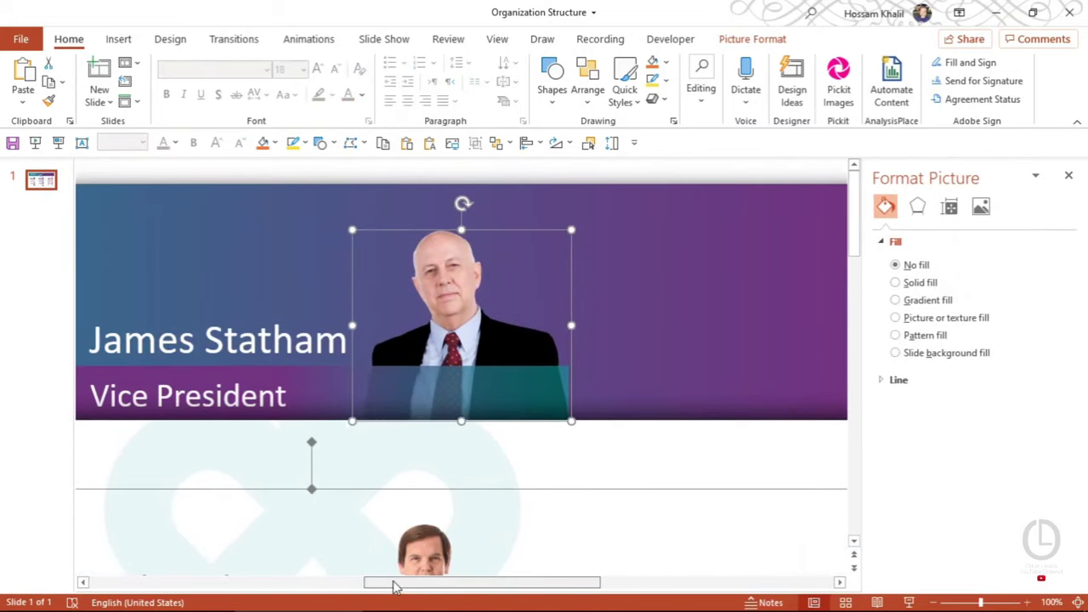
pyautogui.moveTo(397, 584); pyautogui.dragTo(351, 584)
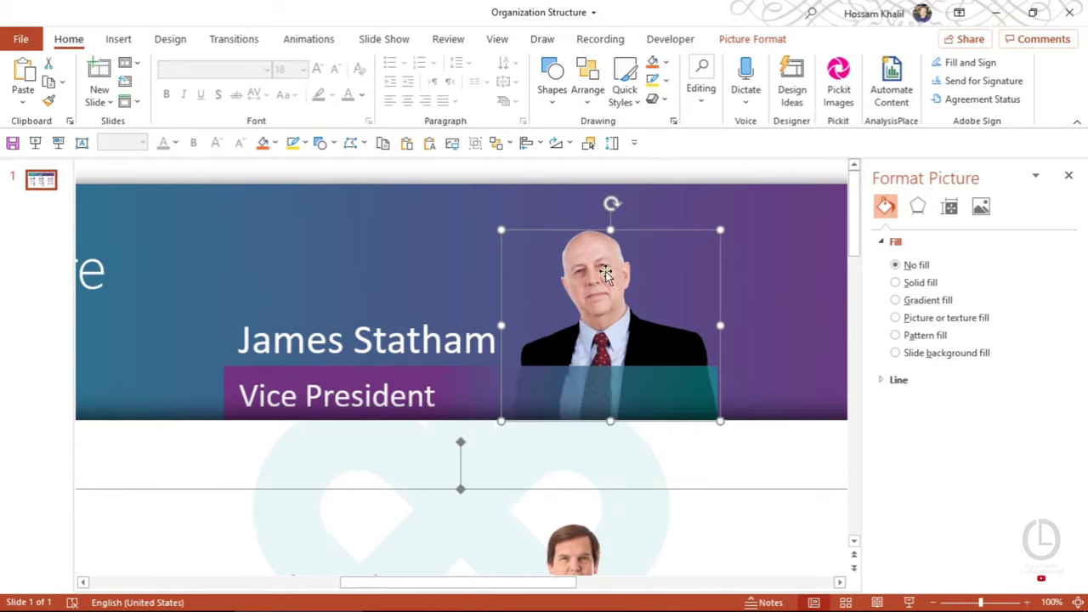
pyautogui.rightClick(605, 270)
pyautogui.press('Escape')
pyautogui.click(123, 40)
pyautogui.click(117, 85)
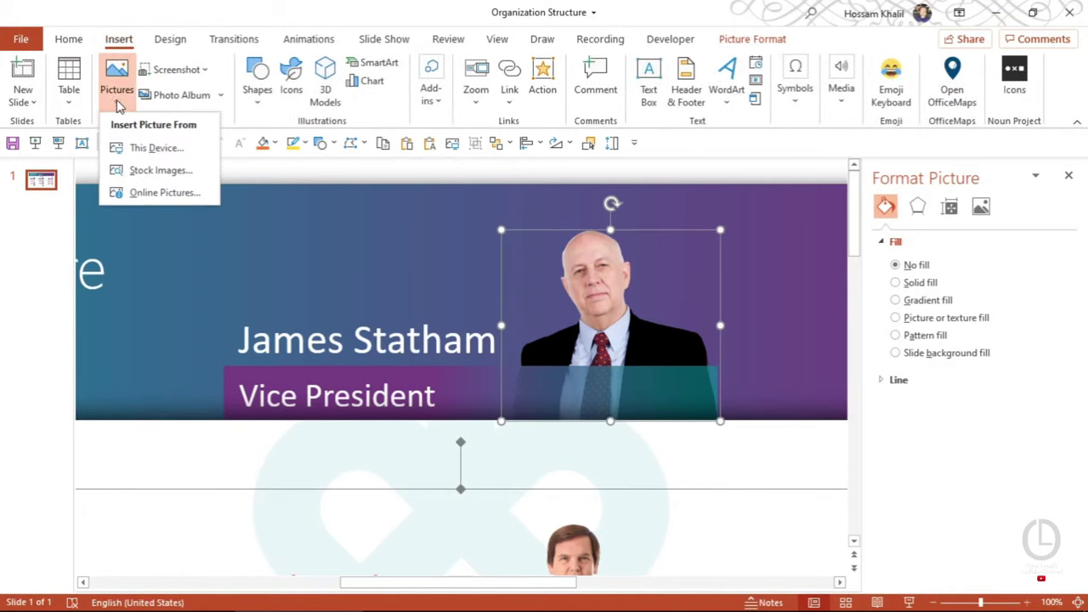
# Browse Stock Images' Cutout People, filtering by three models, then cancel without inserting.
pyautogui.click(148, 172)
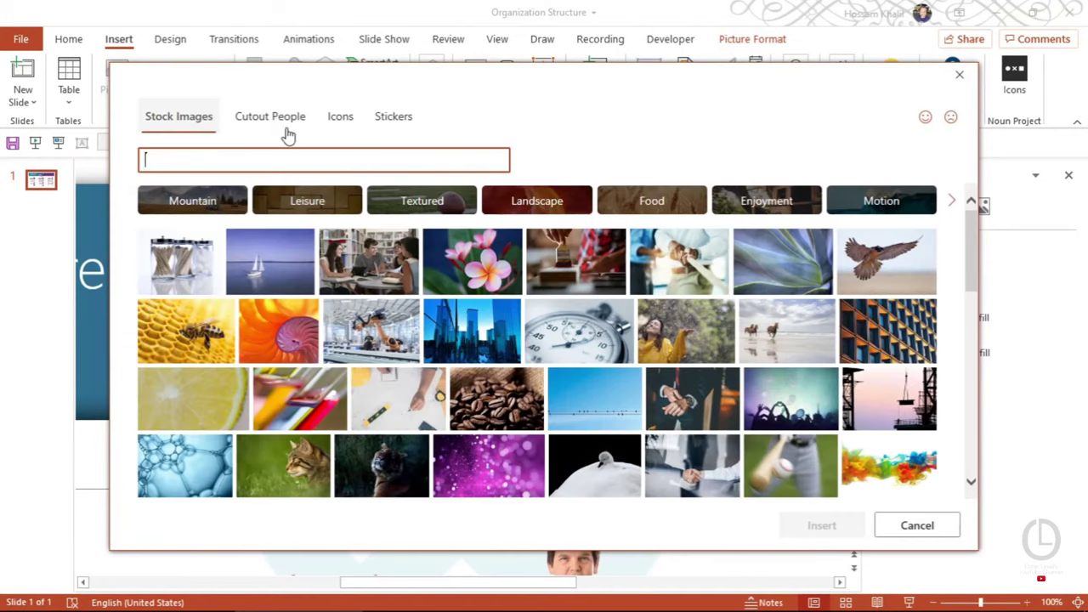
pyautogui.click(269, 127)
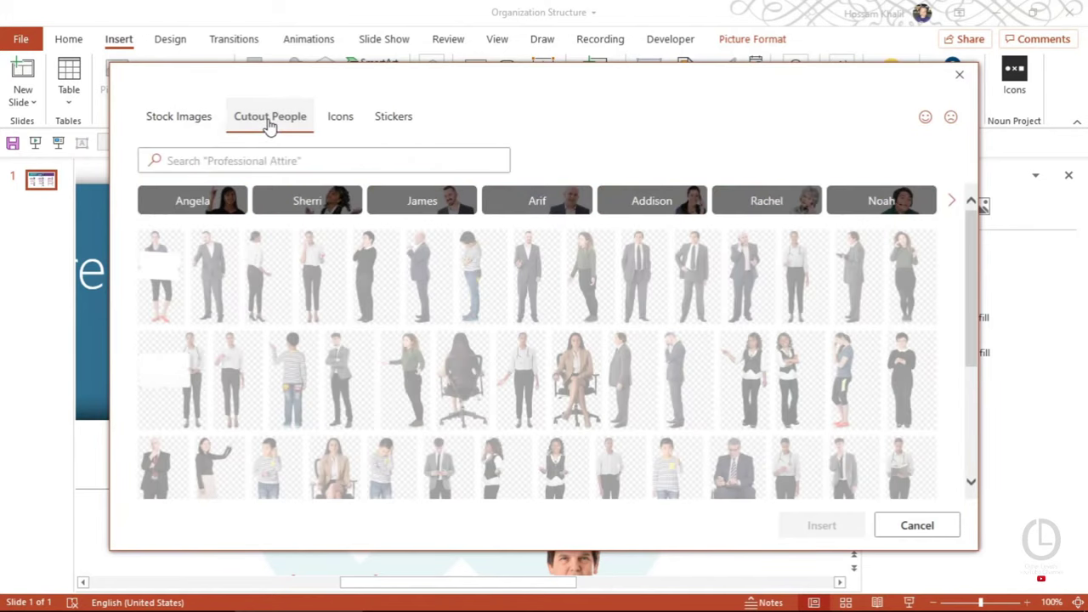
pyautogui.click(435, 206)
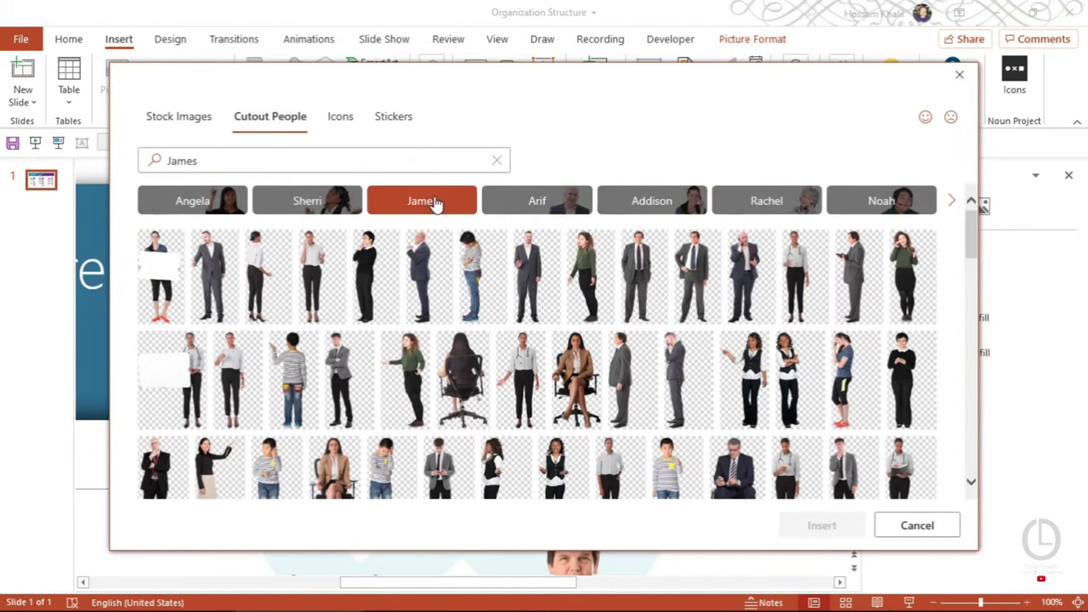
pyautogui.click(568, 210)
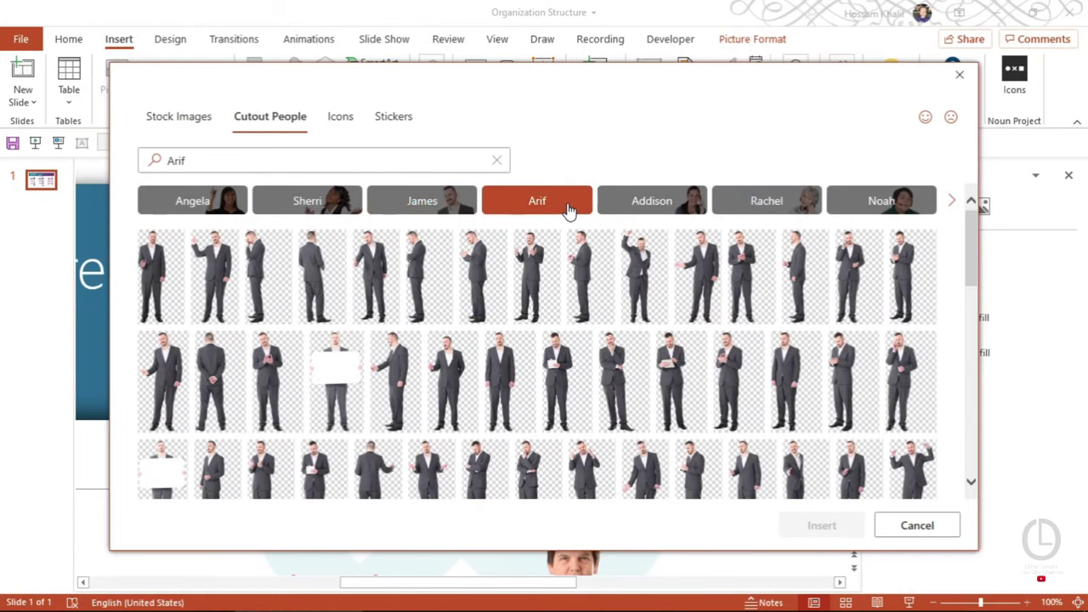
pyautogui.click(884, 210)
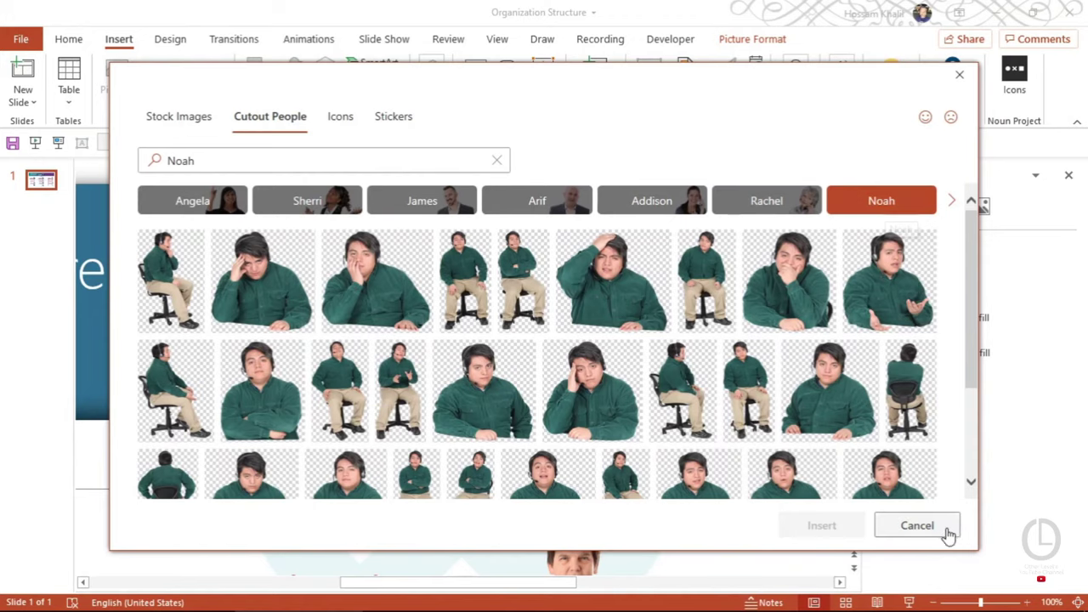
pyautogui.click(946, 535)
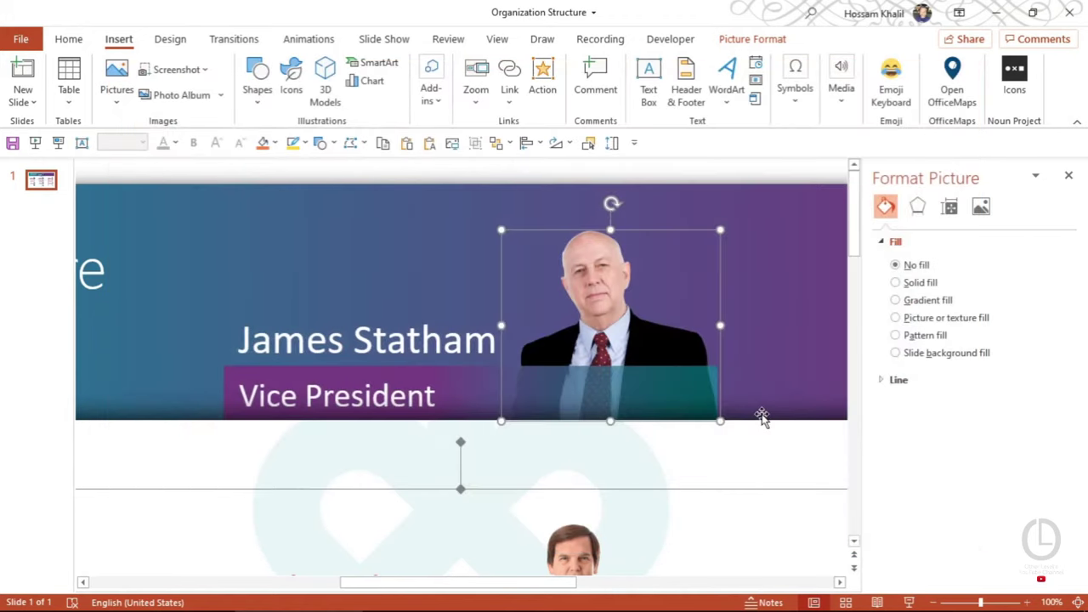
# Select the vice president's first name and the word President in the header.
pyautogui.click(341, 341)
pyautogui.doubleClick(330, 344)
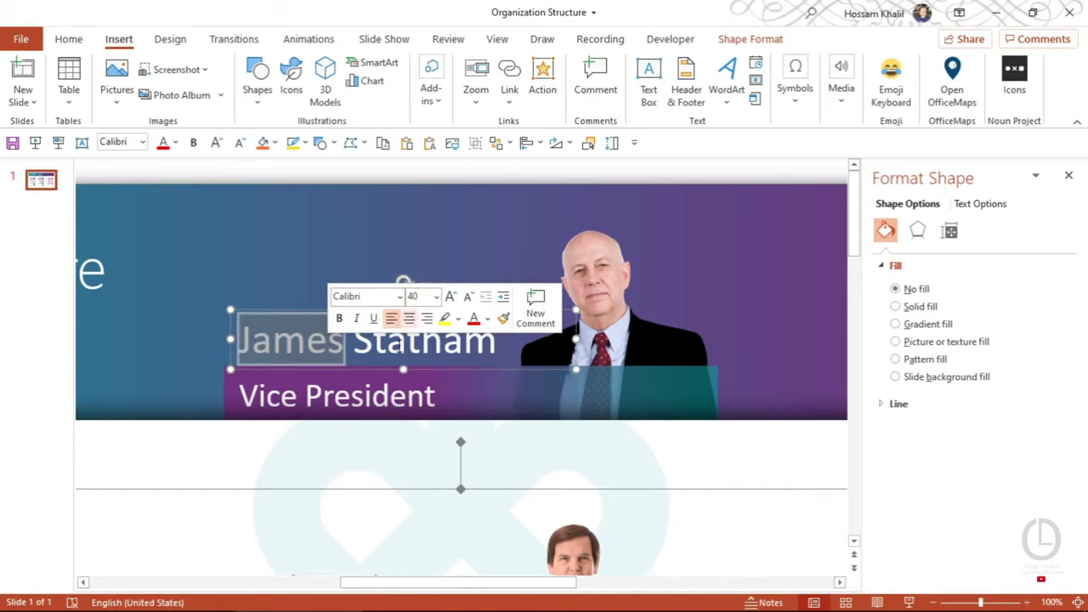
pyautogui.click(365, 397)
pyautogui.doubleClick(366, 397)
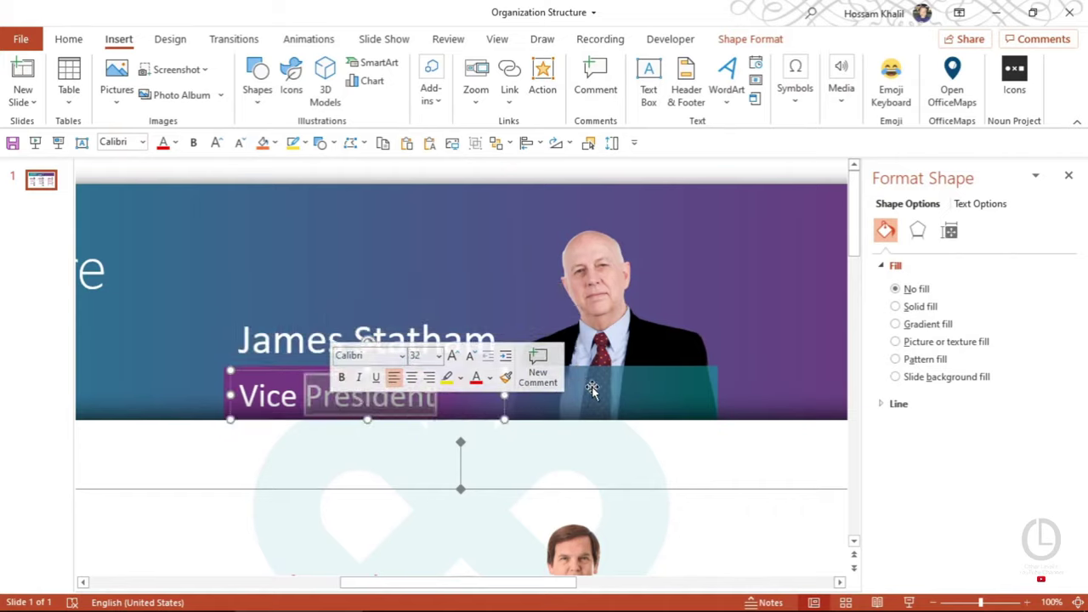
# Make the Vice President bar's teal gradient end 42% transparent and move the photo beside the name.
pyautogui.click(685, 393)
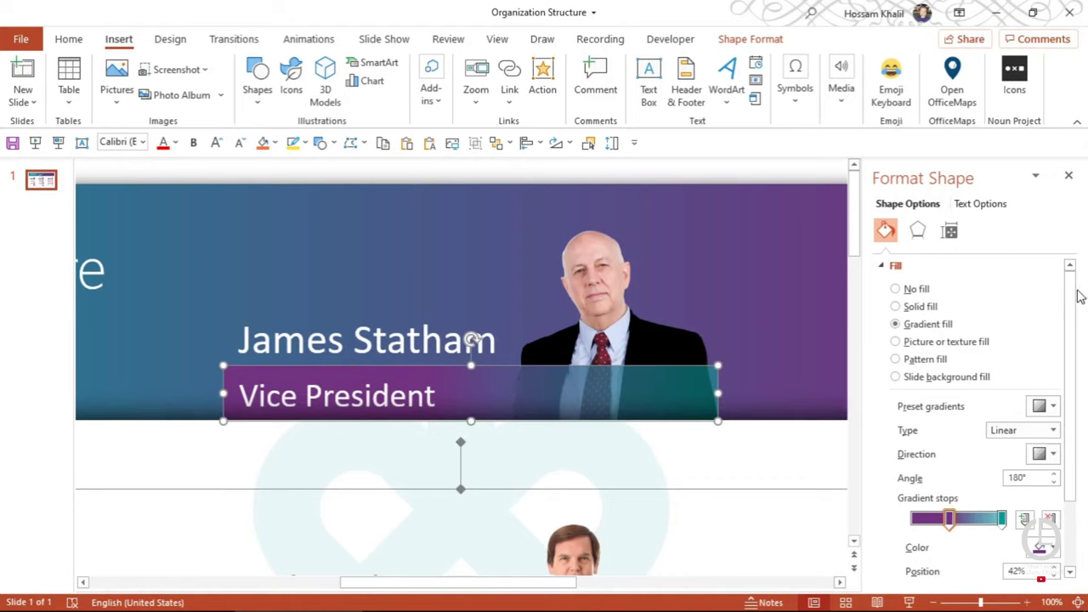
pyautogui.moveTo(1070, 310); pyautogui.dragTo(1071, 389)
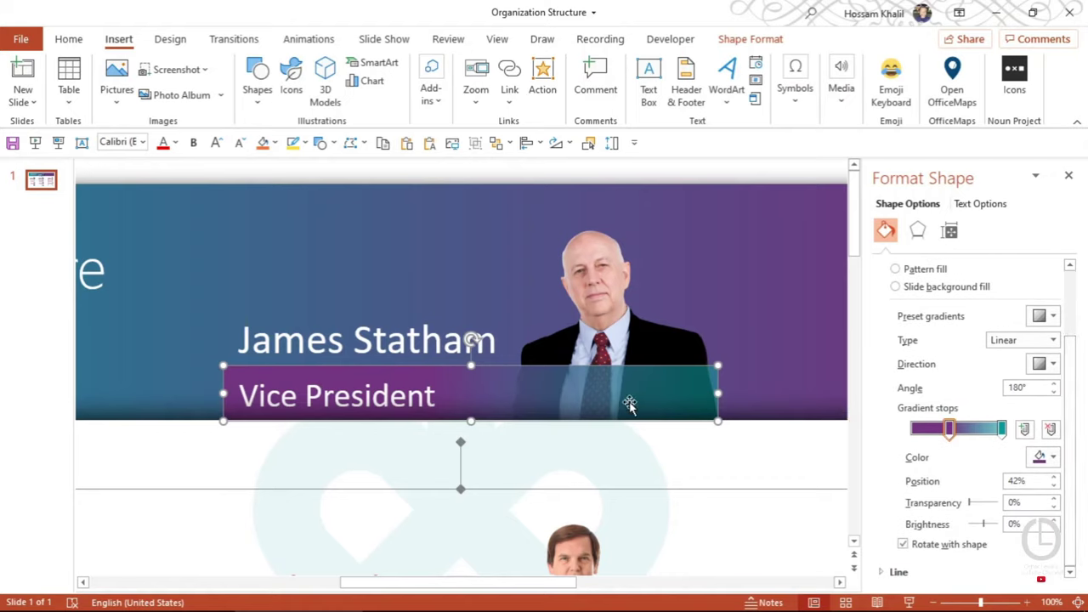
pyautogui.click(1002, 430)
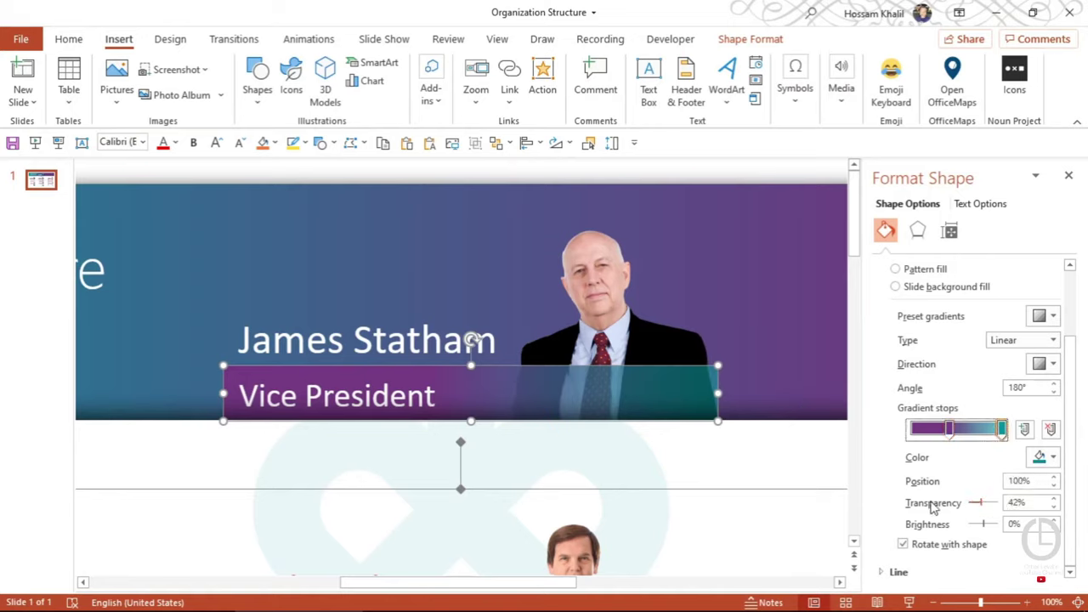
pyautogui.doubleClick(1023, 503)
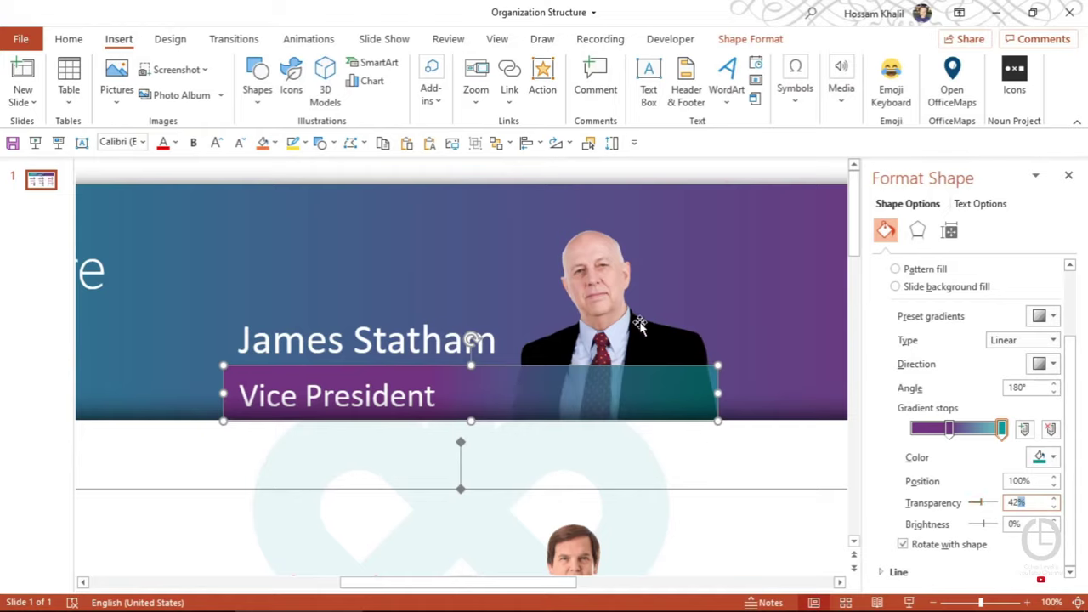
pyautogui.click(602, 321)
pyautogui.moveTo(603, 321)
pyautogui.mouseDown()
pyautogui.moveTo(243, 315)
pyautogui.moveTo(554, 308)
pyautogui.mouseUp()
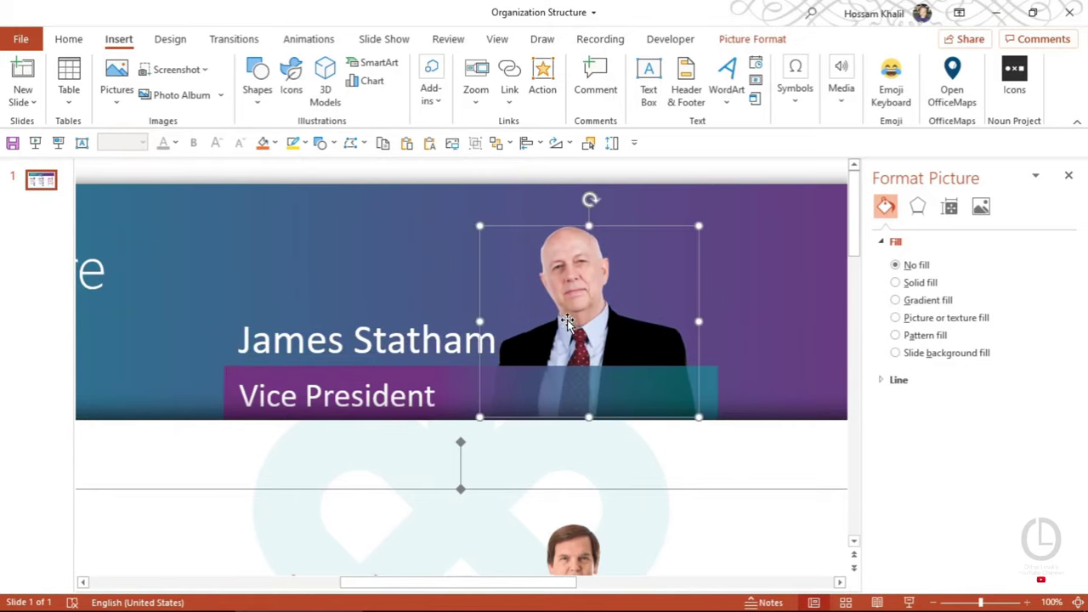
# Give the vertical connector line diamond markers at both its start and end.
pyautogui.click(461, 455)
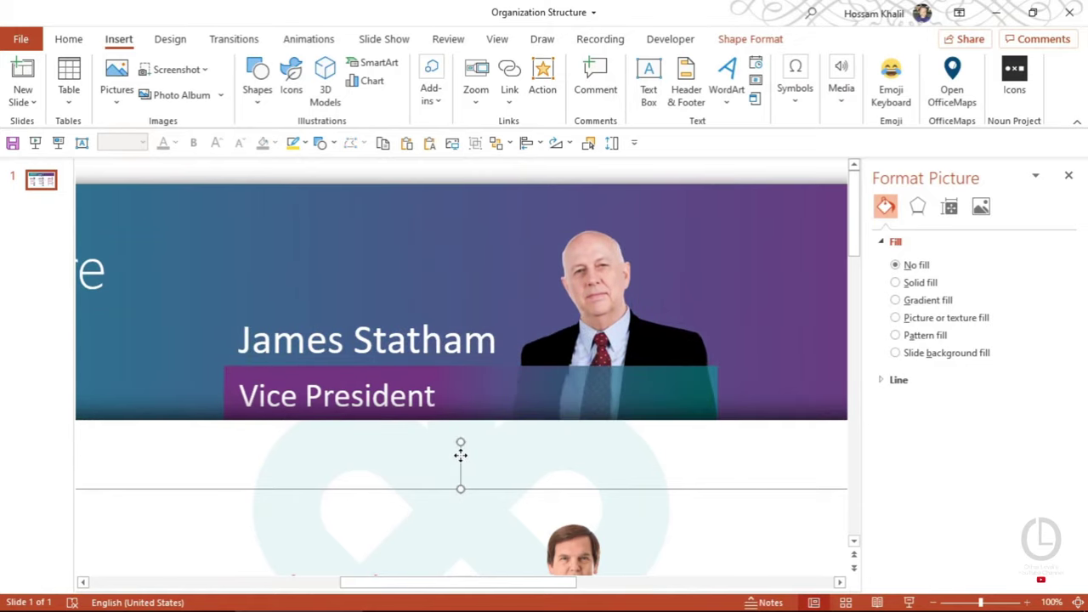
pyautogui.scroll(5, 478, 495)
pyautogui.scroll(5, 484, 493)
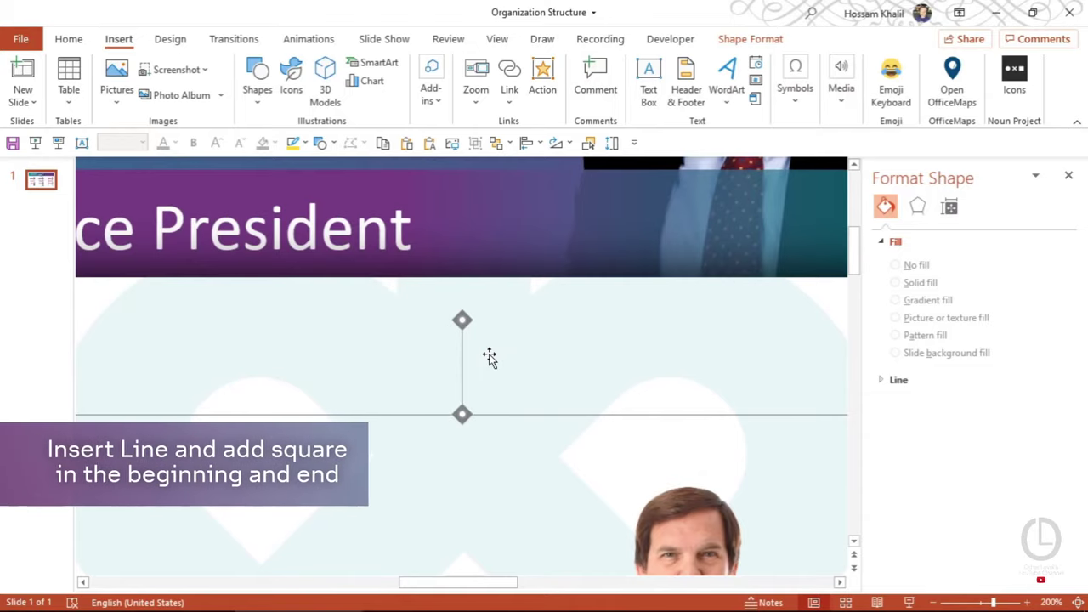
pyautogui.click(884, 383)
pyautogui.scroll(-3, 994, 468)
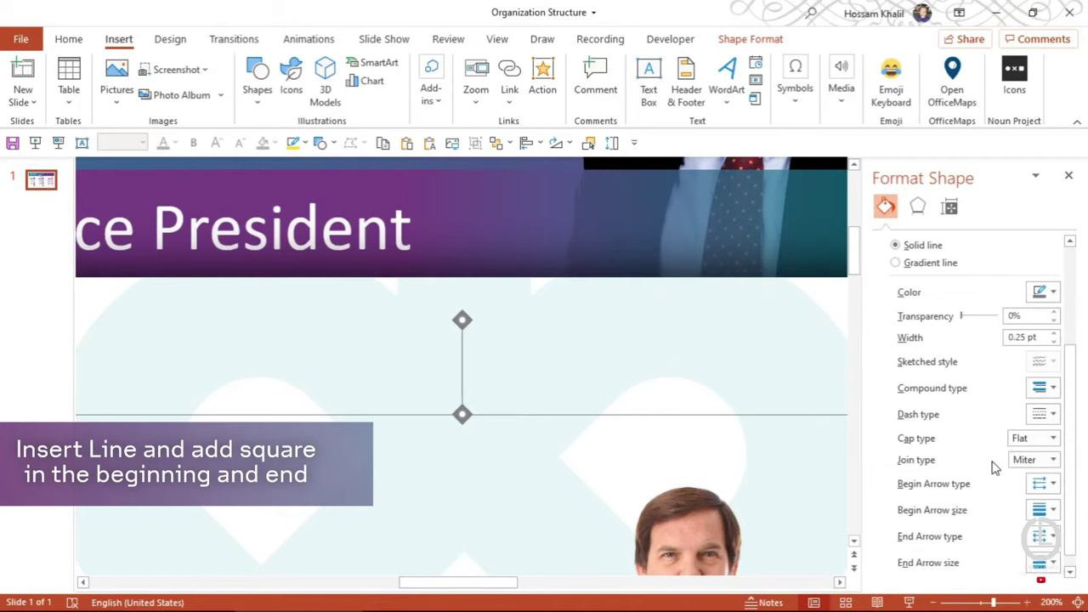
pyautogui.click(1046, 485)
pyautogui.click(1046, 486)
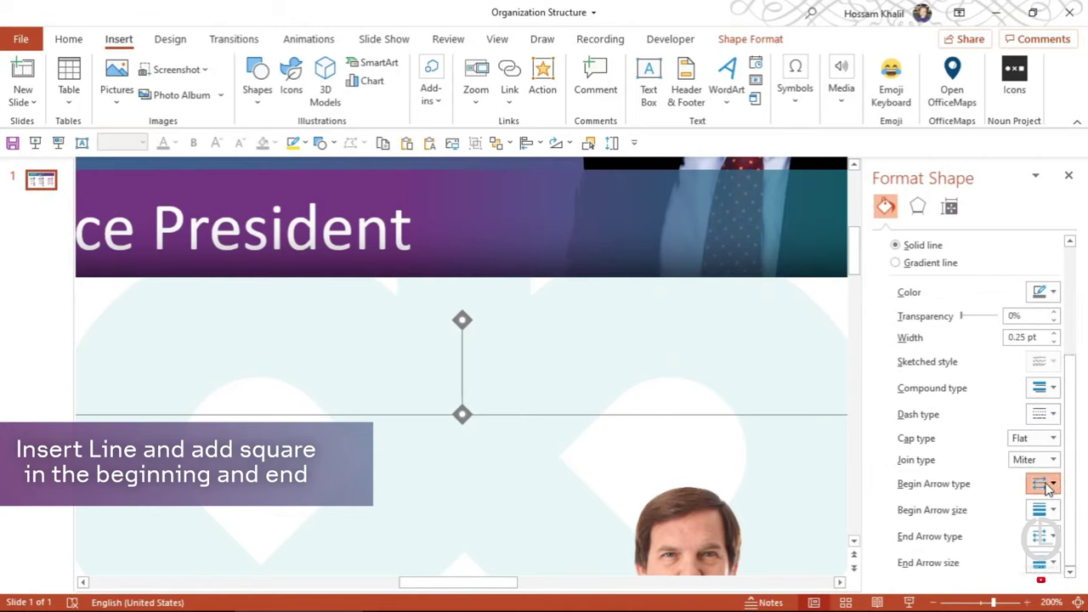
pyautogui.click(1048, 536)
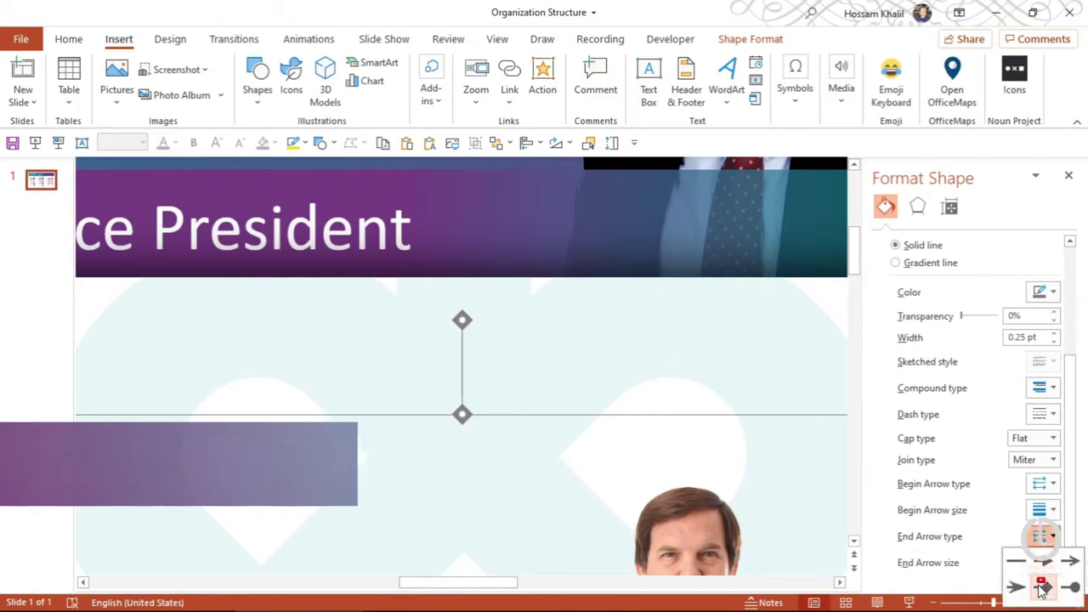
pyautogui.click(1046, 559)
# Enlarge both diamond markers to the largest size and colour the line grey.
pyautogui.click(1048, 510)
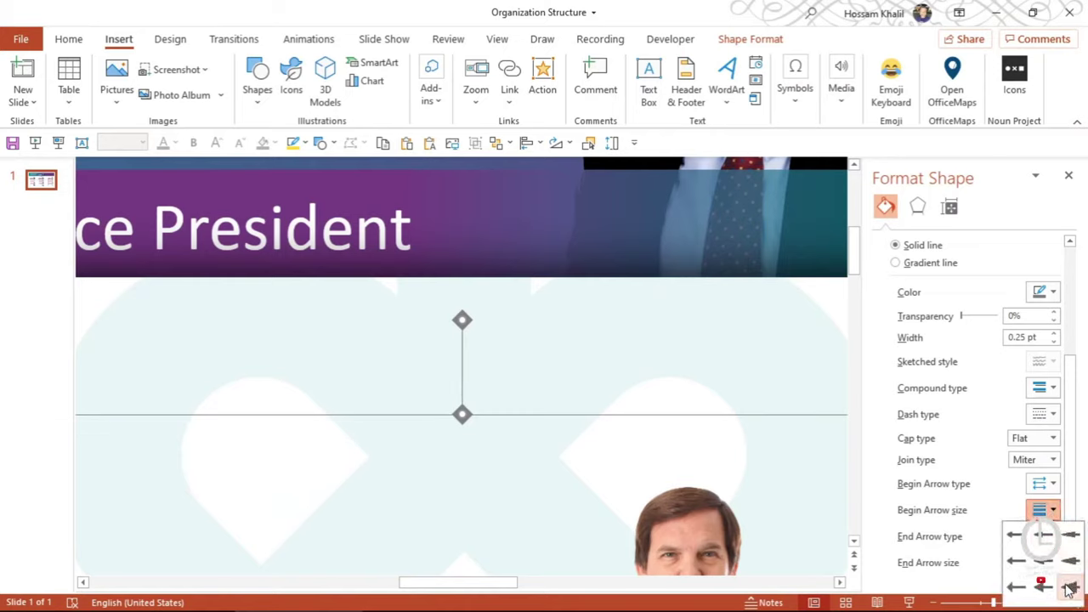
pyautogui.click(1068, 562)
pyautogui.click(1054, 564)
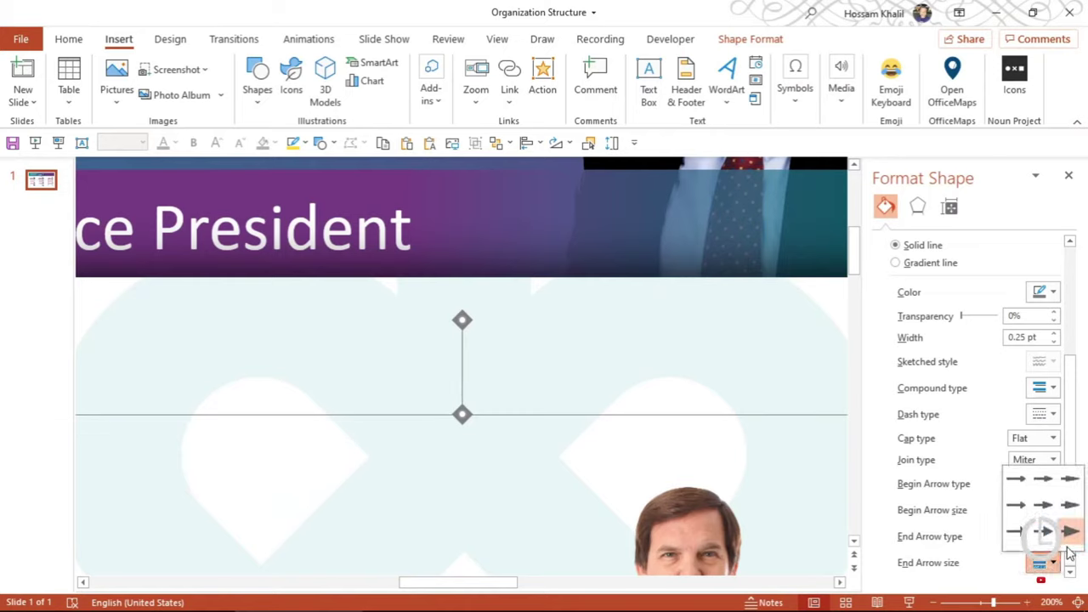
pyautogui.click(1048, 542)
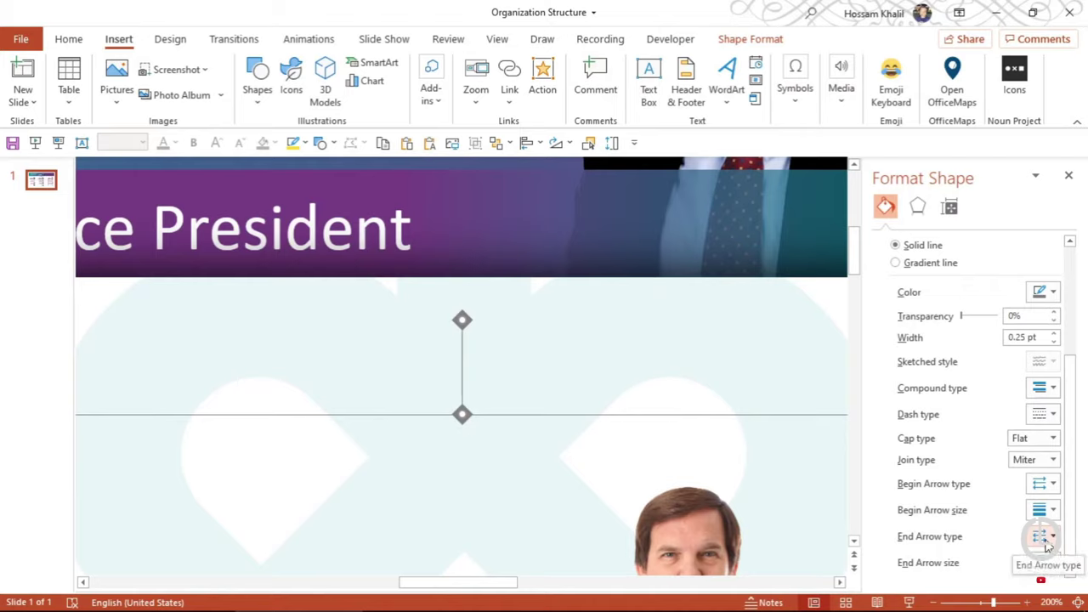
pyautogui.click(1054, 292)
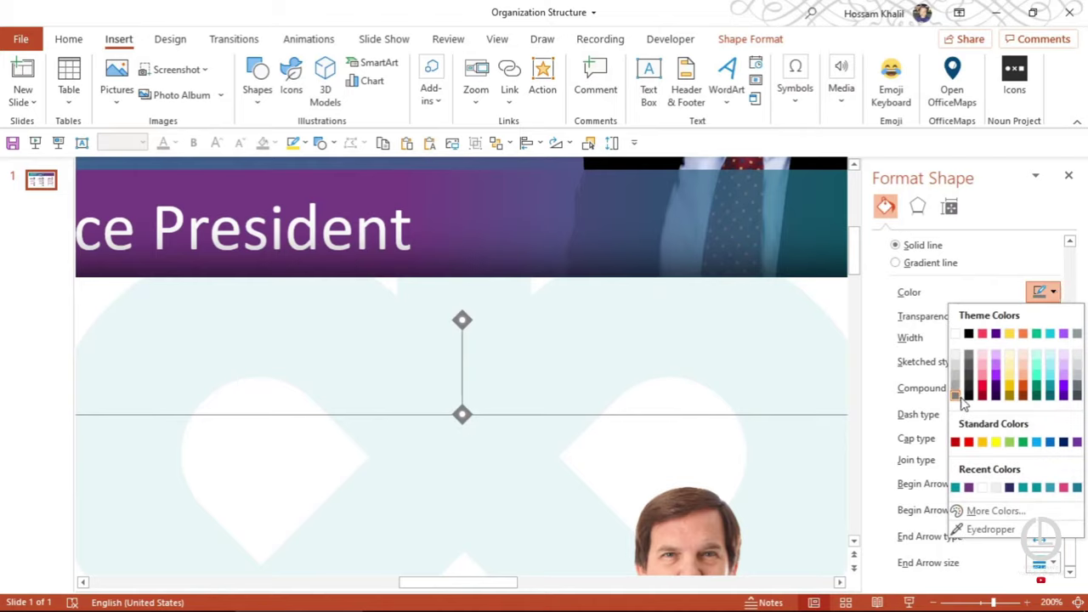
pyautogui.click(1037, 361)
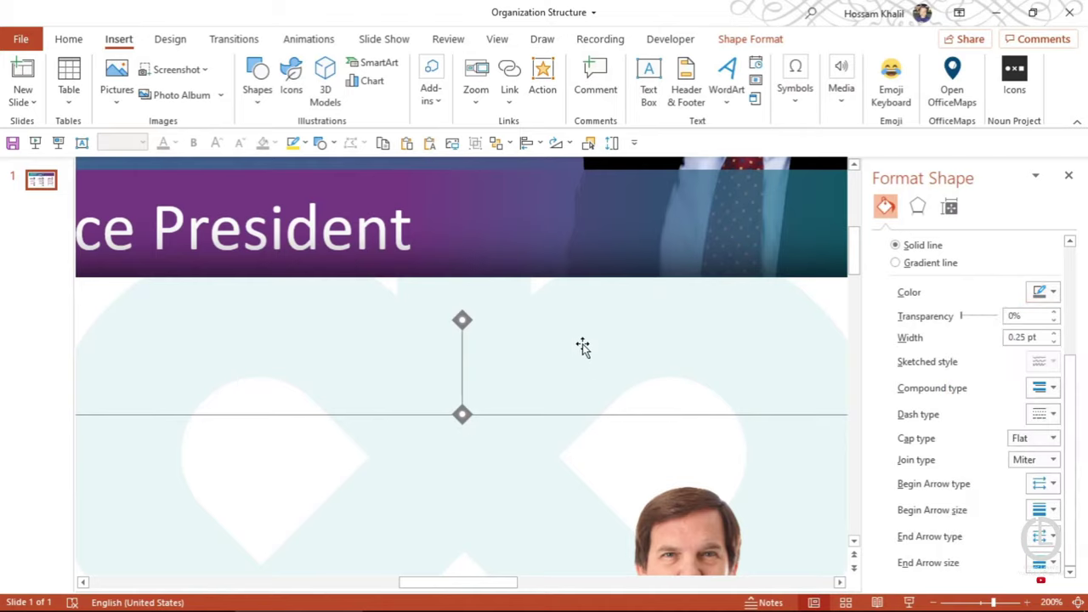
pyautogui.click(523, 420)
pyautogui.scroll(-5, 525, 422)
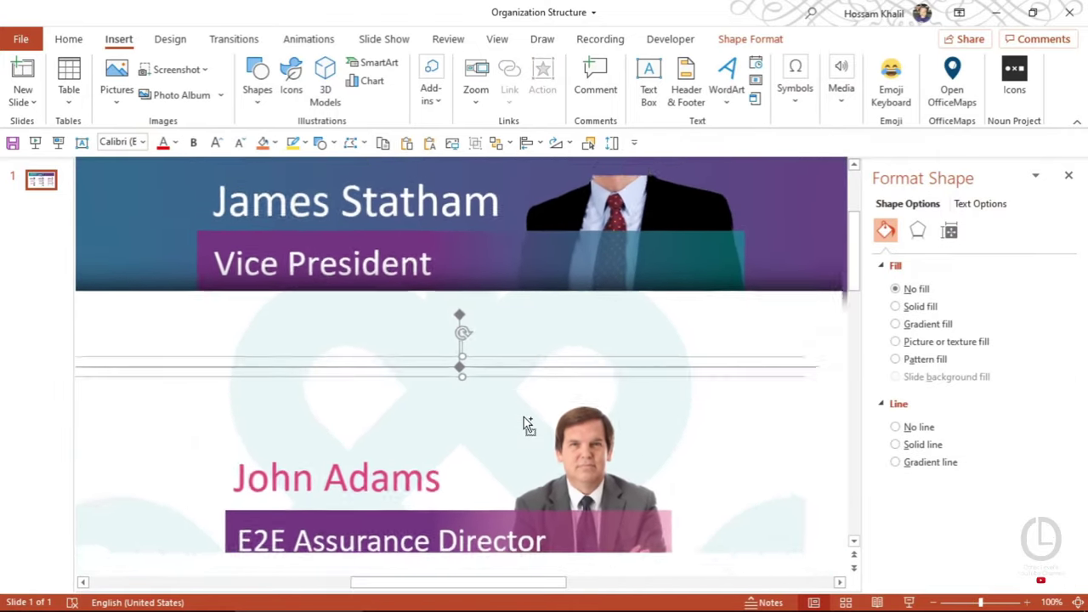
pyautogui.scroll(-3, 527, 422)
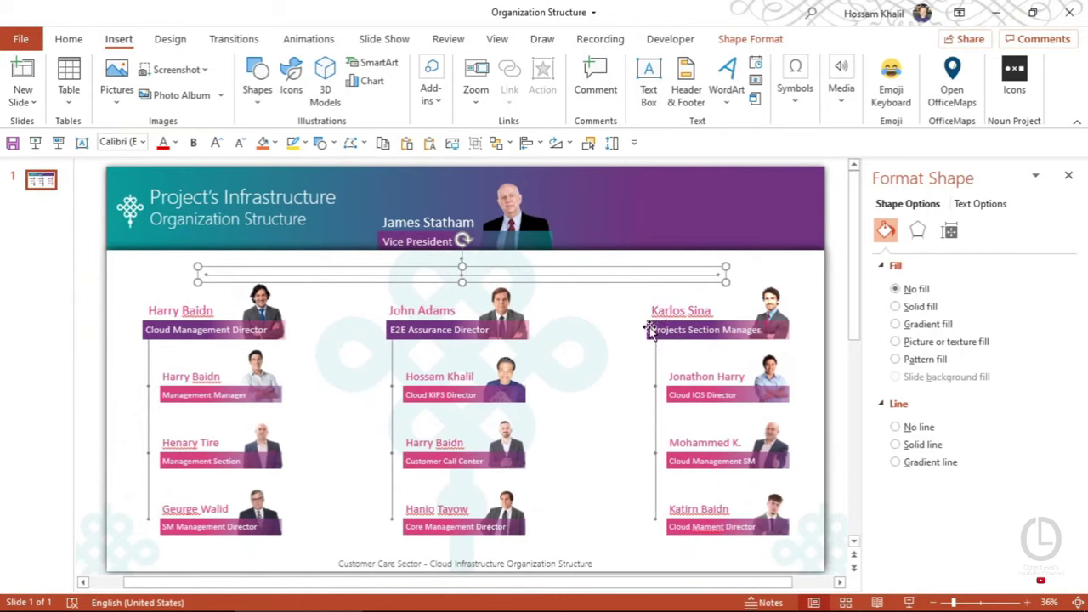
pyautogui.click(586, 343)
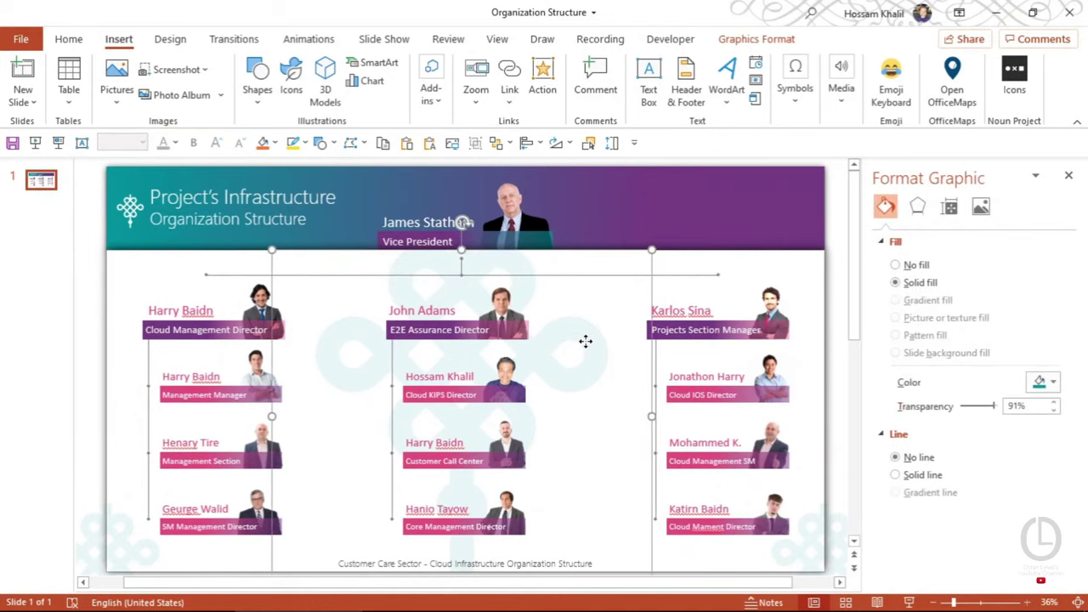
pyautogui.moveTo(583, 335)
pyautogui.mouseDown()
pyautogui.moveTo(848, 313)
pyautogui.moveTo(527, 305)
pyautogui.mouseUp()
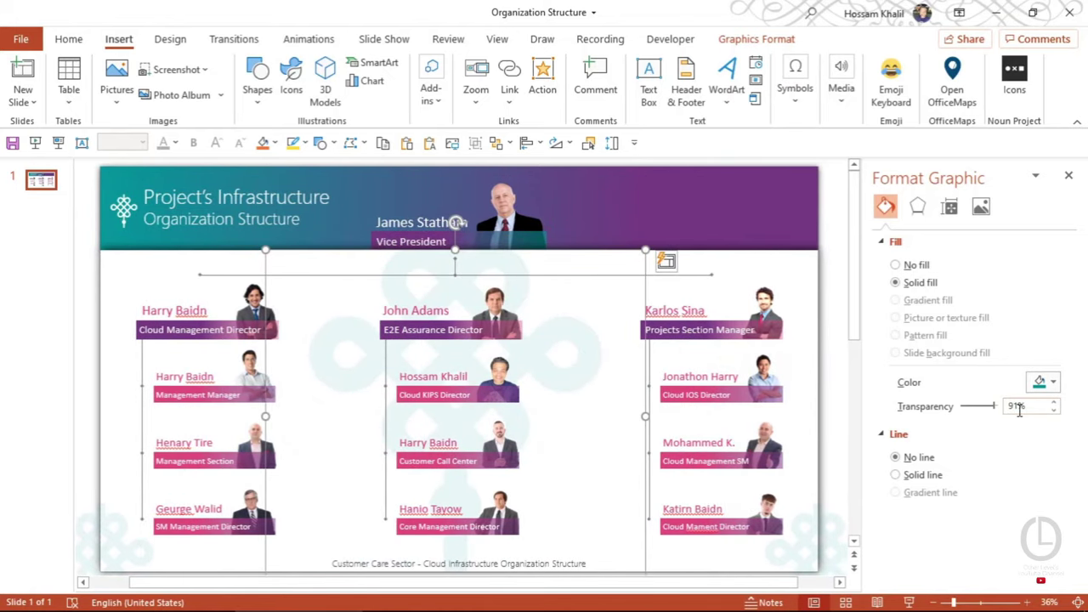
pyautogui.click(1040, 387)
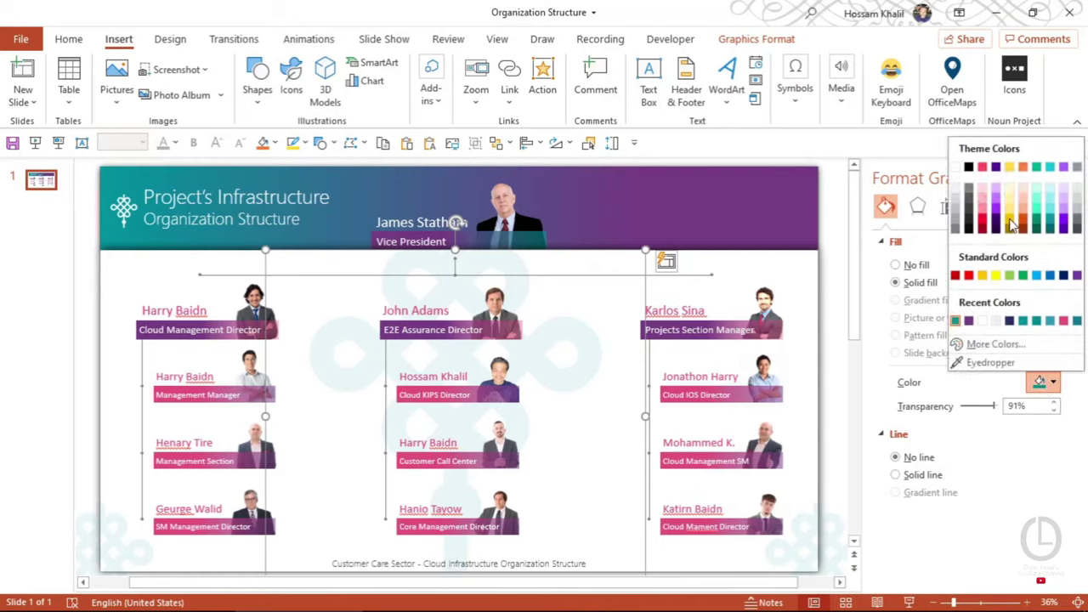
pyautogui.click(984, 168)
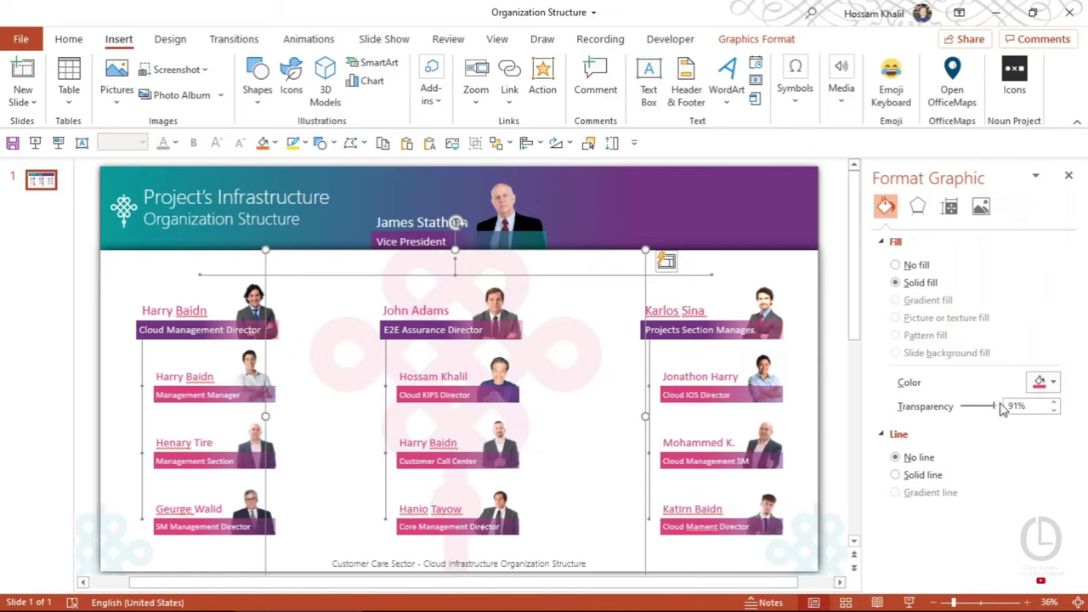
pyautogui.moveTo(994, 406); pyautogui.dragTo(944, 418)
pyautogui.hotkey('ctrl', 'z')
# Fit the white panel behind the whole org chart and give it a soft outer shadow preset.
pyautogui.moveTo(773, 255); pyautogui.dragTo(627, 422)
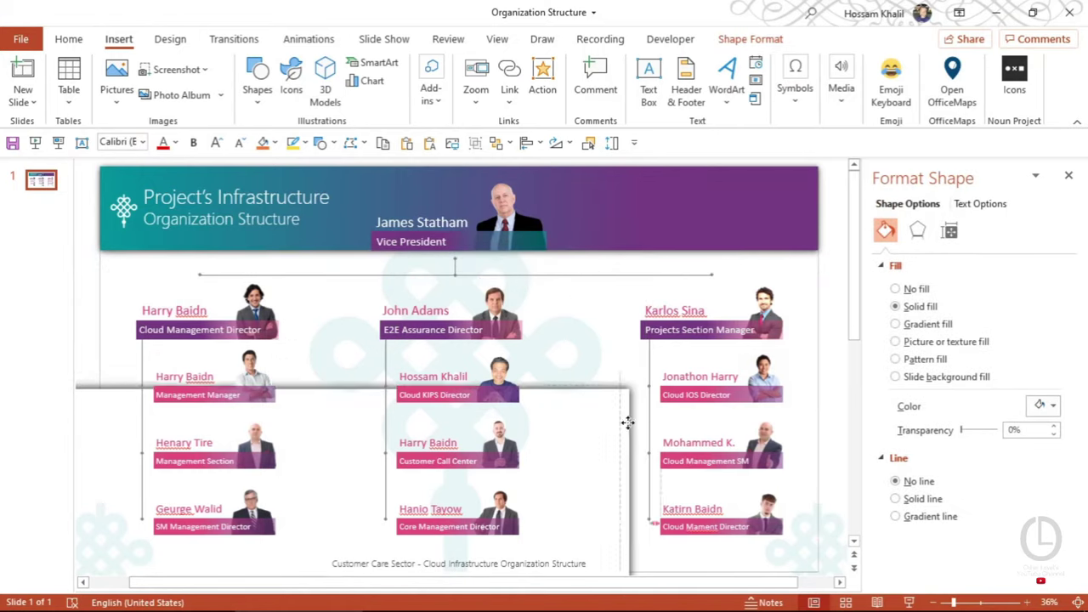
pyautogui.moveTo(628, 423); pyautogui.dragTo(705, 263)
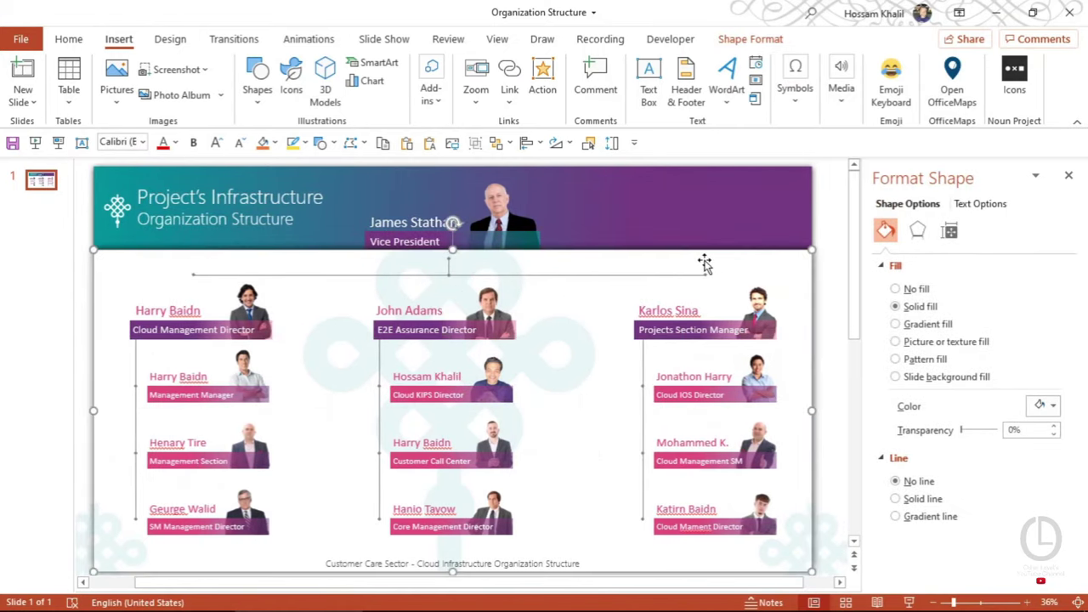
pyautogui.click(918, 232)
pyautogui.click(883, 267)
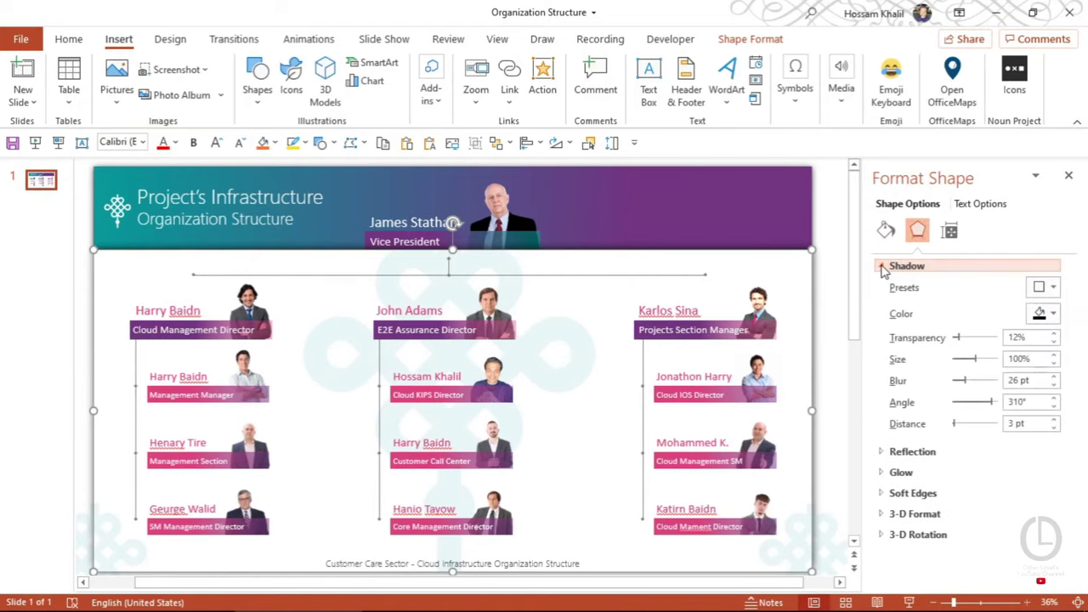
pyautogui.click(1046, 287)
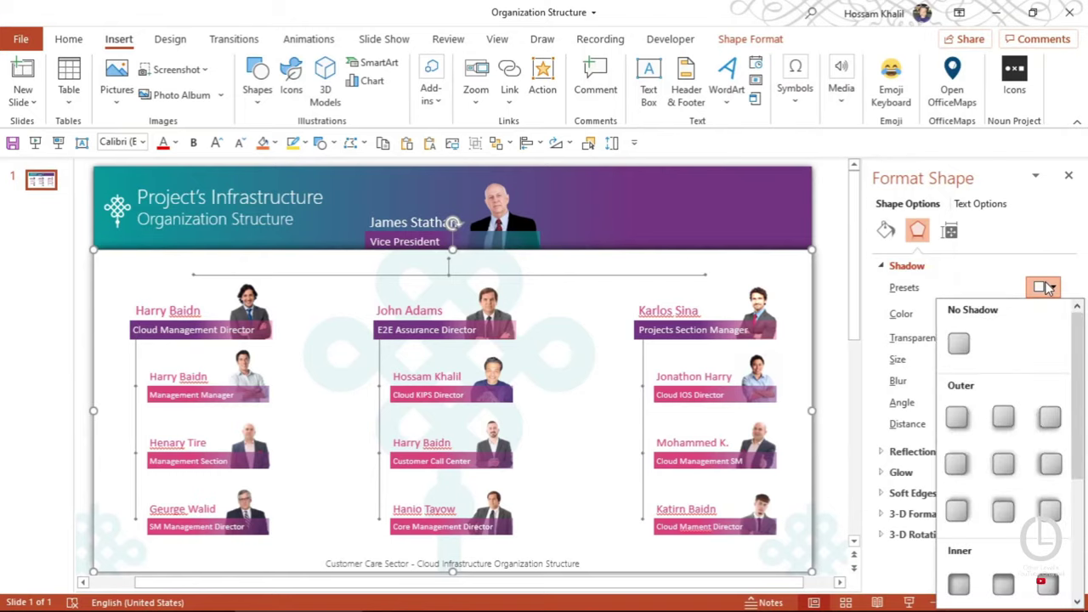
pyautogui.click(1047, 289)
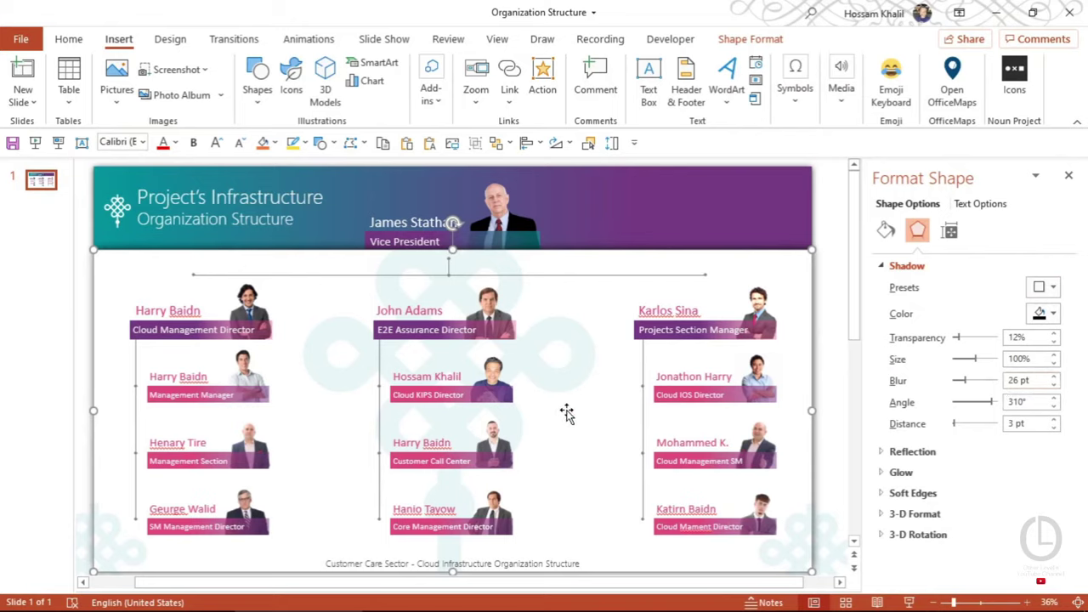
pyautogui.click(640, 327)
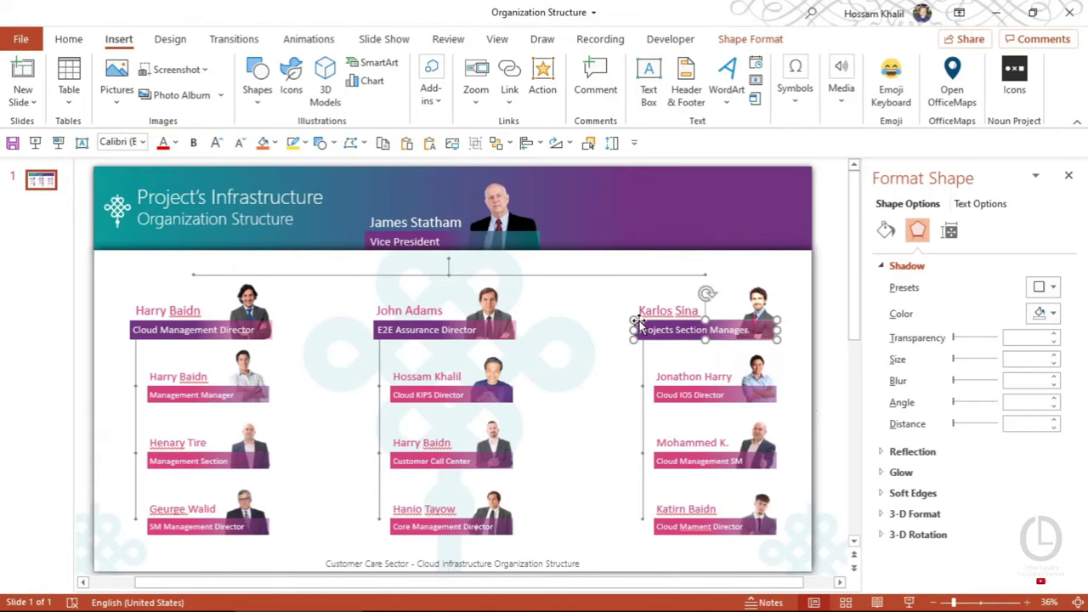
pyautogui.scroll(6, 688, 348)
pyautogui.scroll(5, 688, 349)
pyautogui.scroll(2, 689, 348)
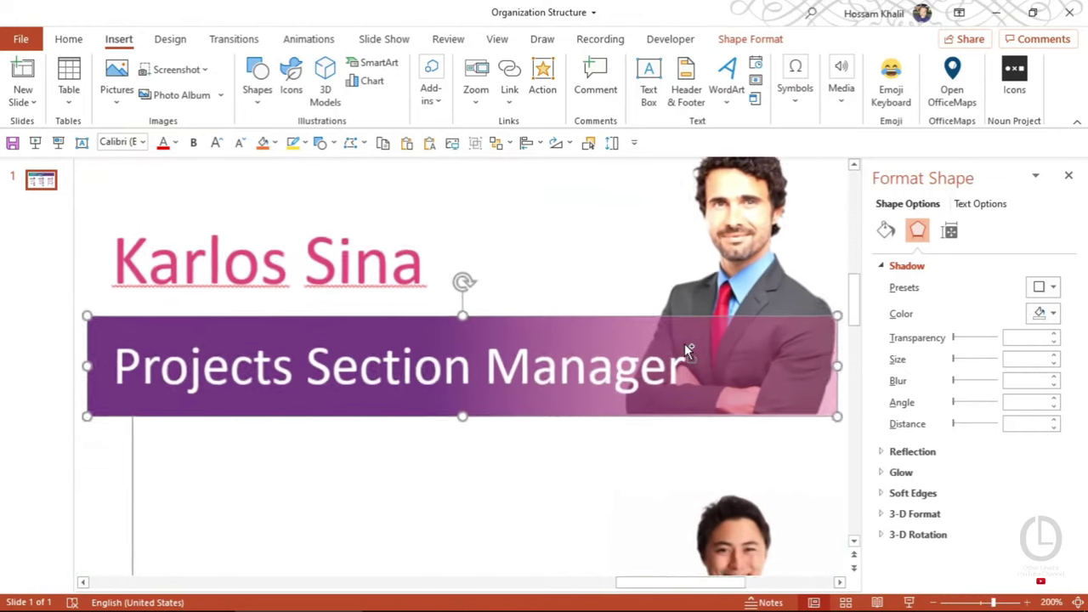
pyautogui.scroll(1, 688, 348)
pyautogui.scroll(-2, 575, 333)
pyautogui.scroll(-1, 576, 333)
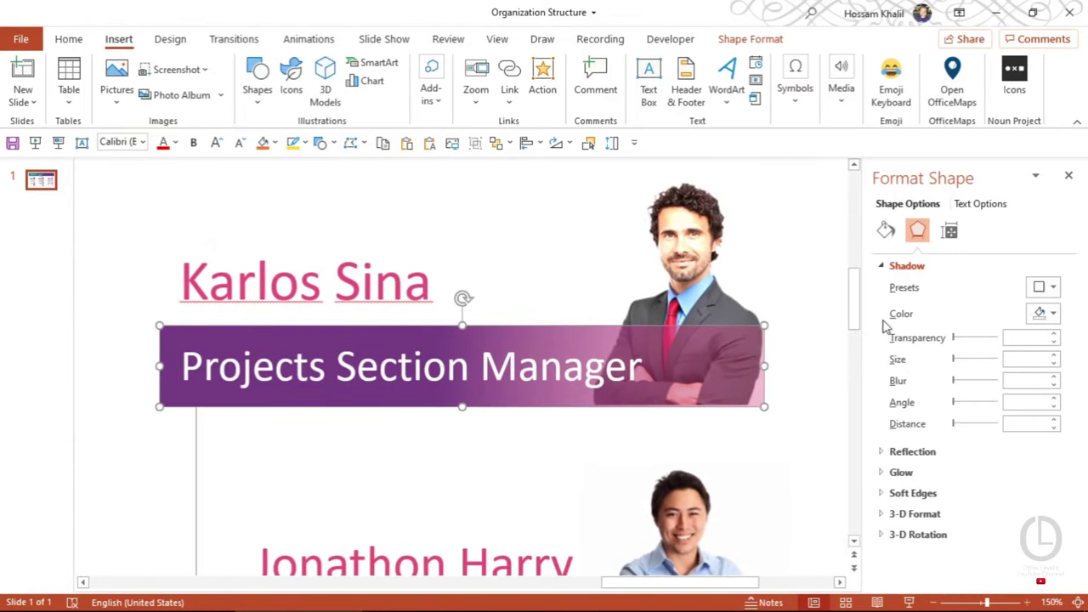
pyautogui.click(885, 238)
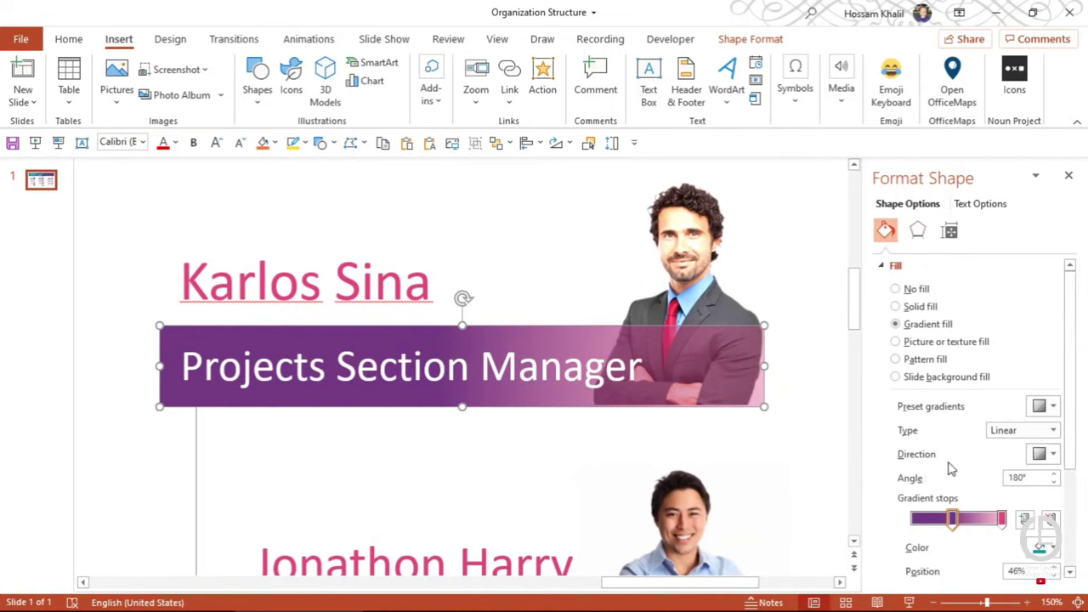
pyautogui.scroll(-1, 1020, 417)
pyautogui.scroll(-1, 1031, 406)
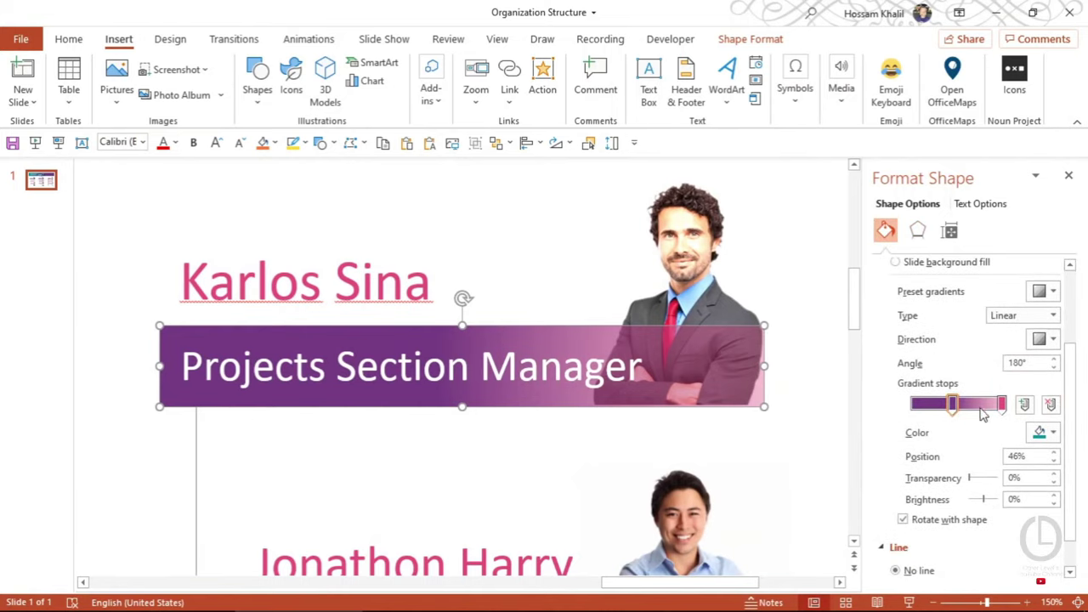
pyautogui.click(1045, 432)
pyautogui.click(1003, 395)
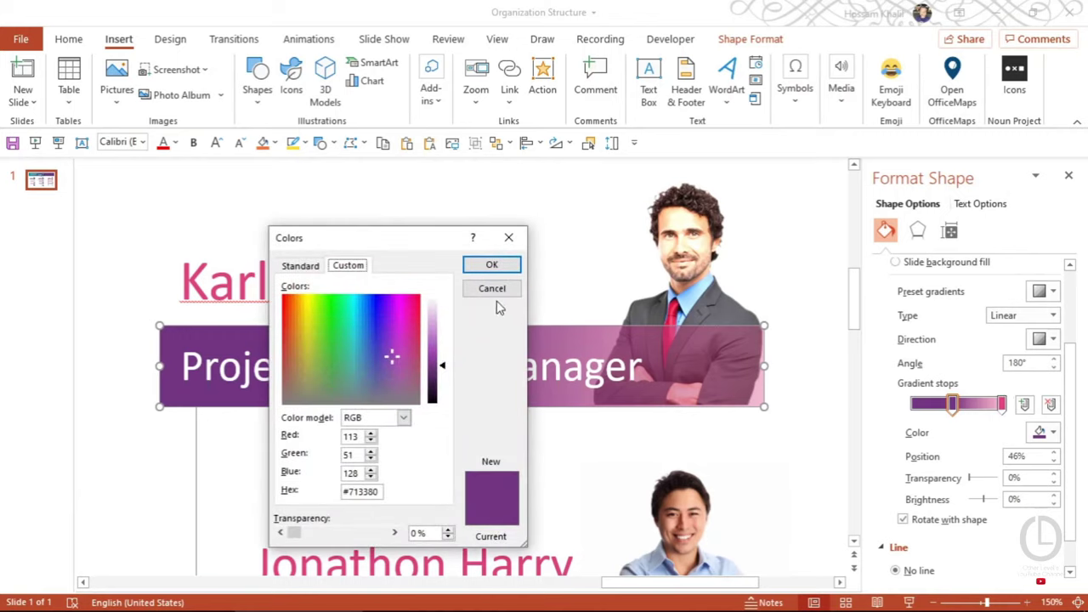
pyautogui.click(492, 289)
pyautogui.click(1002, 405)
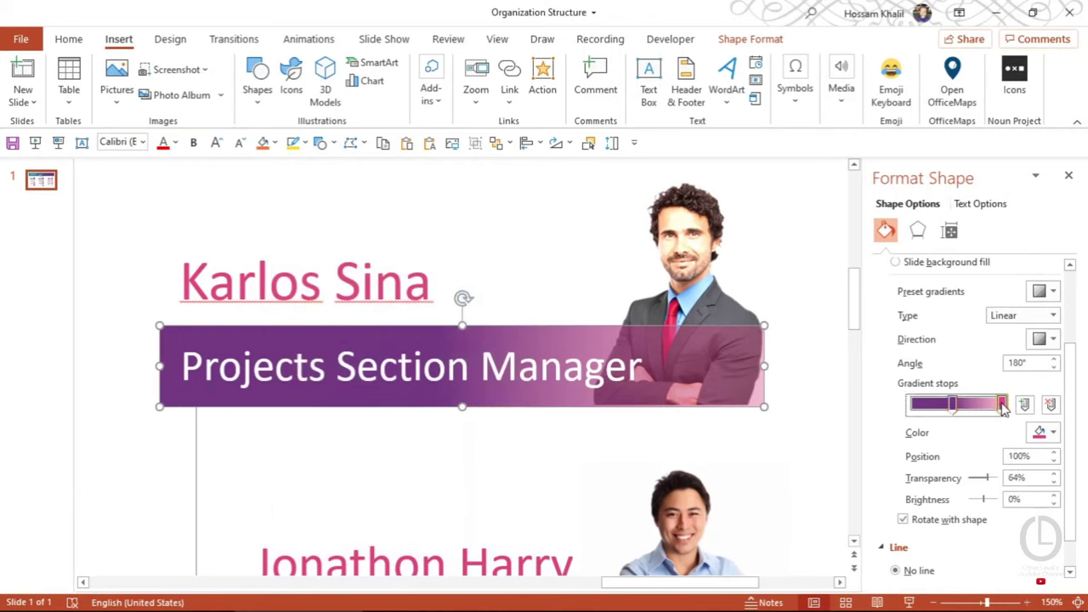
pyautogui.click(1044, 433)
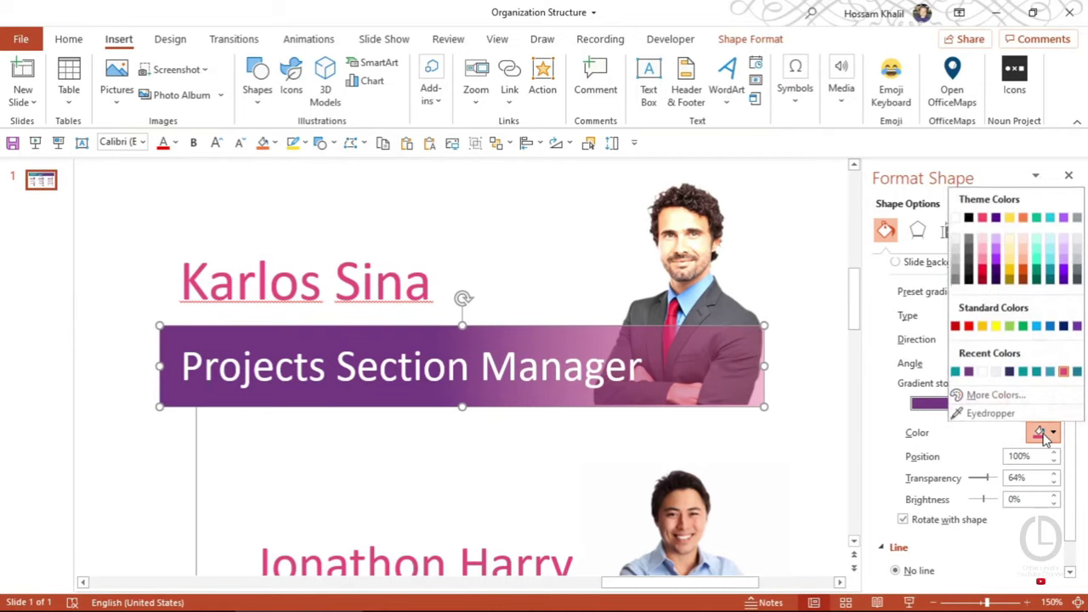
pyautogui.click(986, 394)
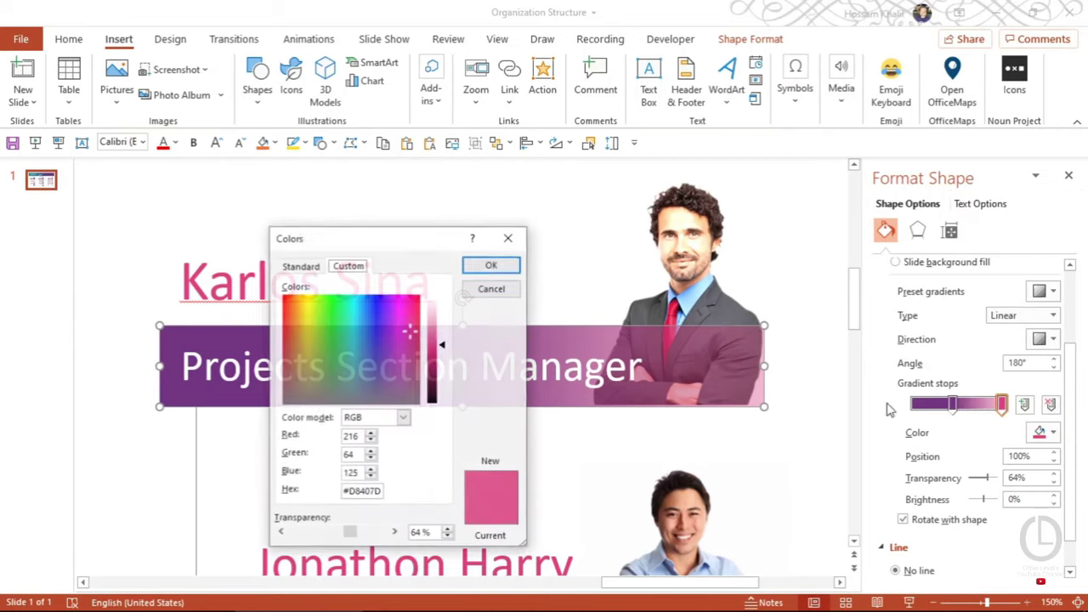
pyautogui.click(498, 289)
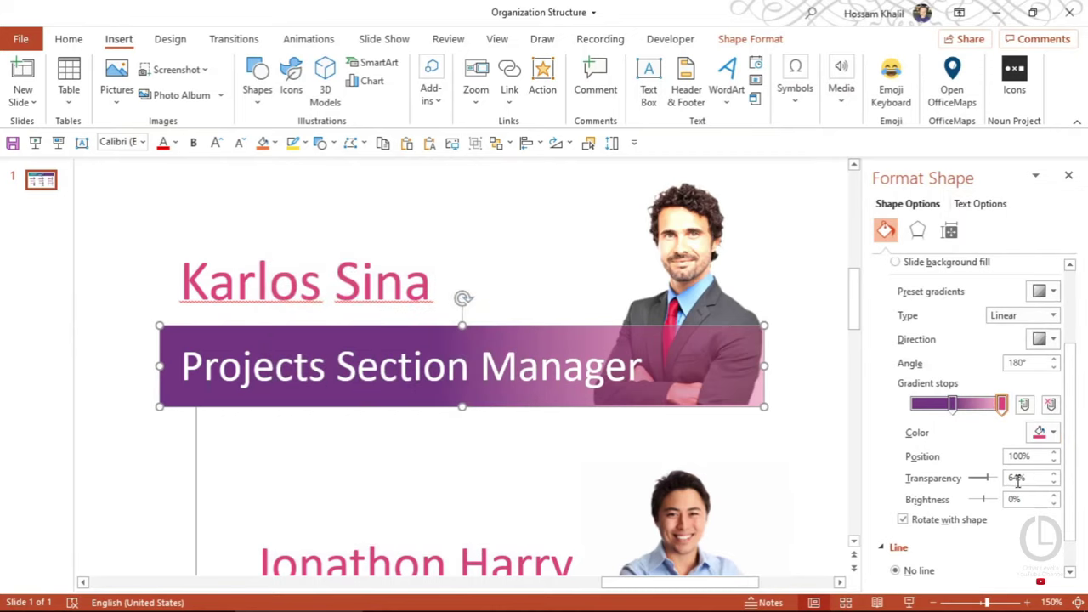
pyautogui.doubleClick(469, 368)
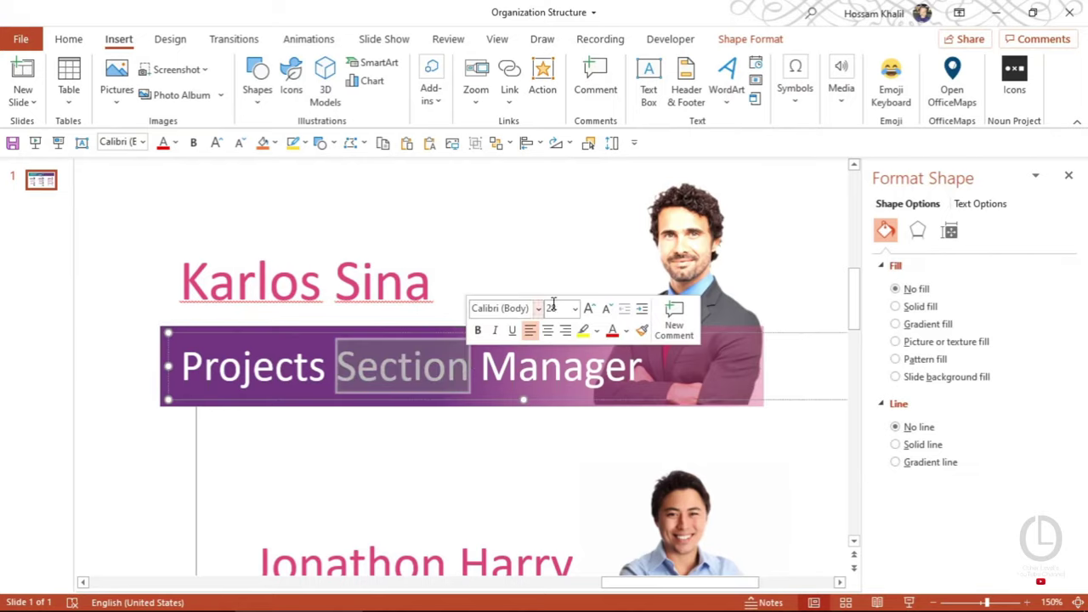
pyautogui.doubleClick(383, 282)
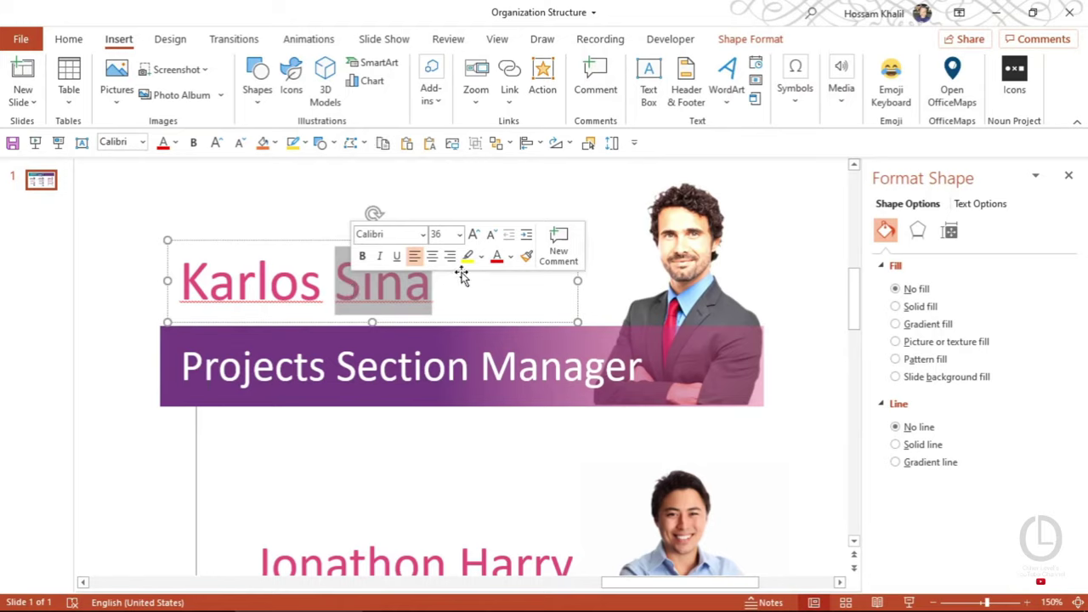
pyautogui.click(510, 256)
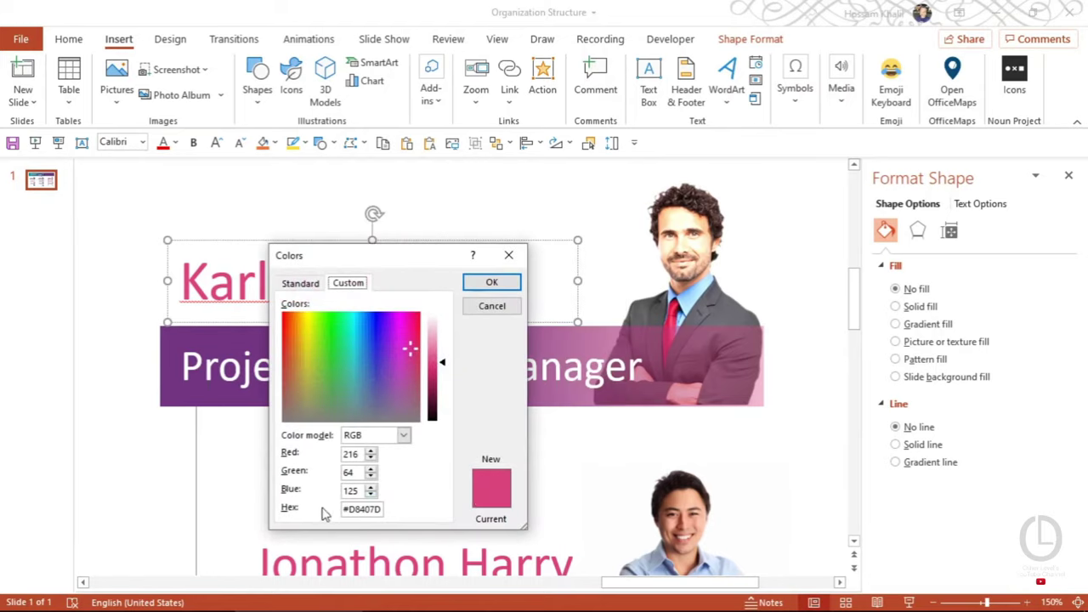
pyautogui.click(480, 310)
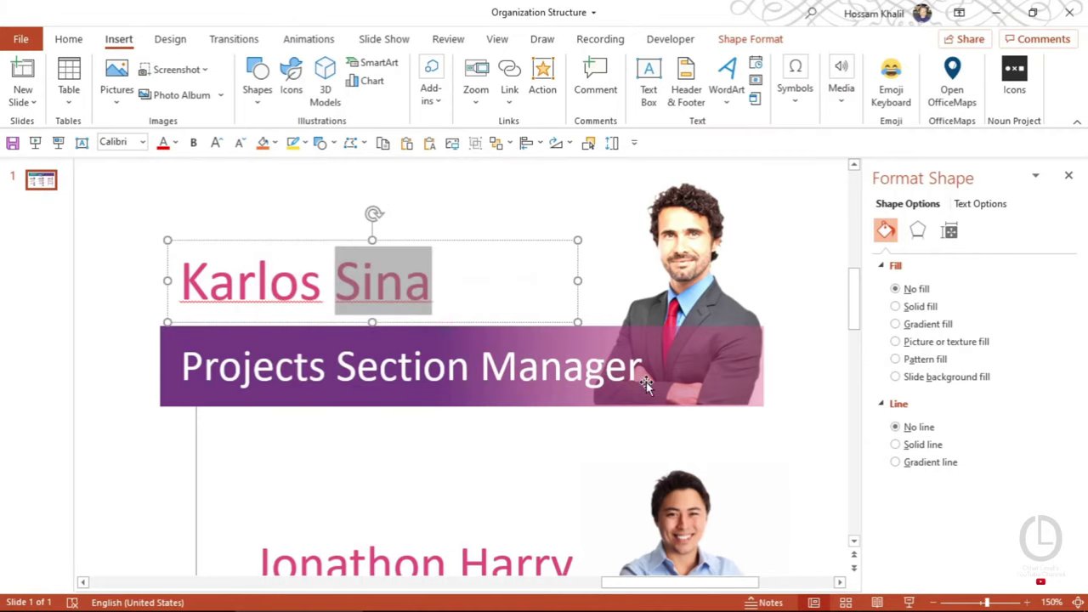
pyautogui.scroll(-3, 660, 411)
# Select the Cloud IOS Director bar and inspect its left pink gradient stop colour.
pyautogui.click(576, 435)
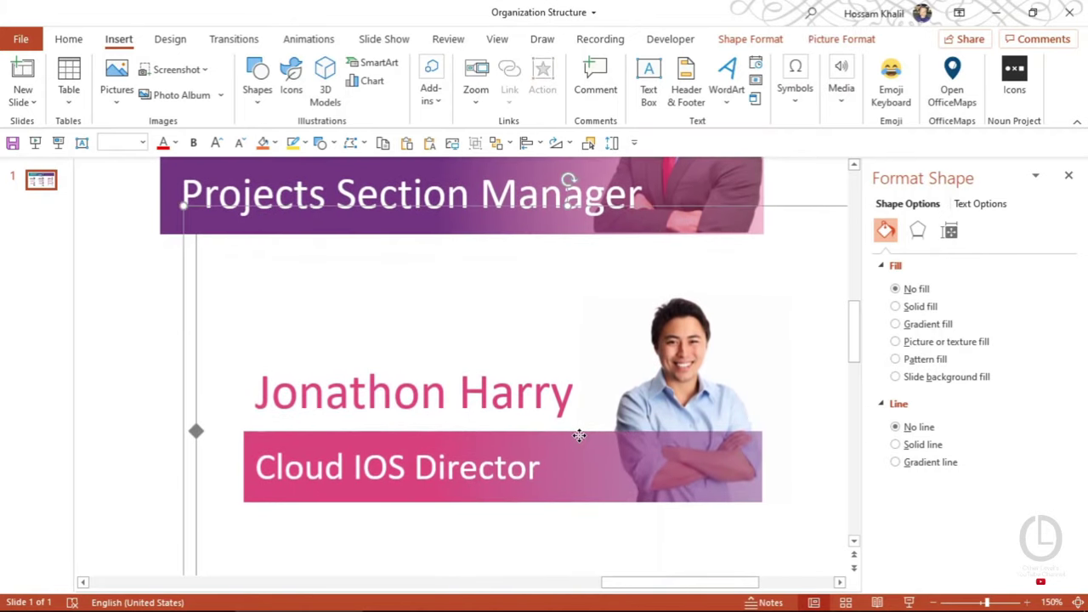
pyautogui.click(570, 446)
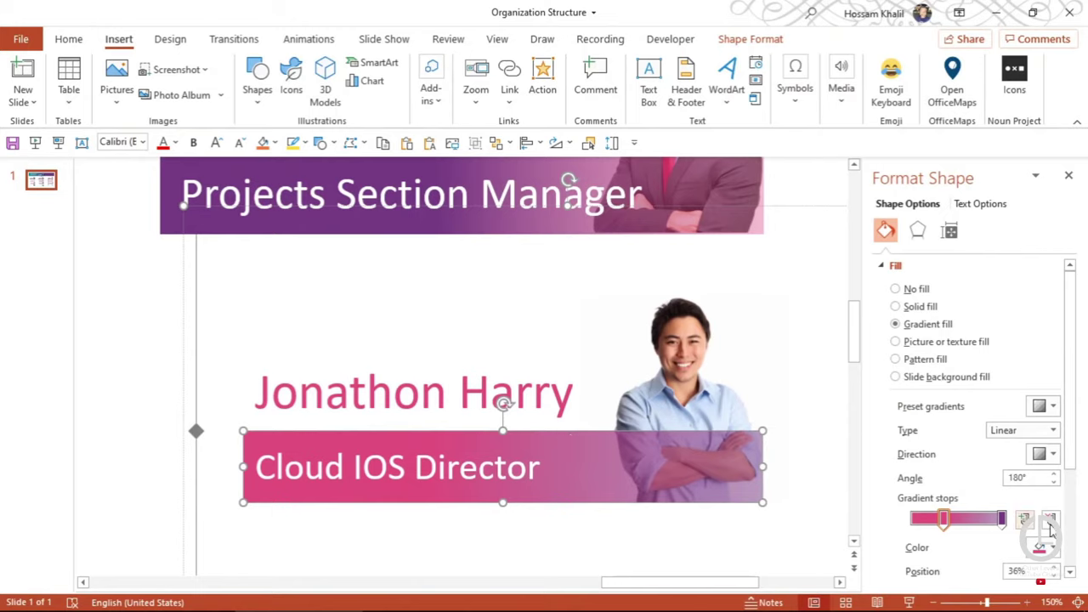
pyautogui.scroll(-2, 1050, 529)
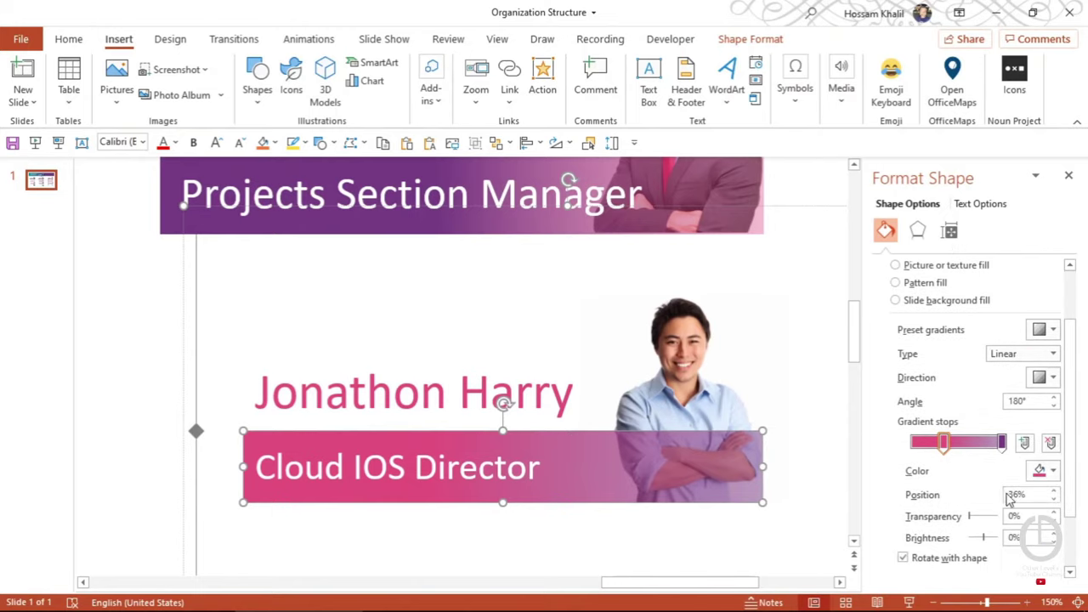
pyautogui.click(1041, 470)
pyautogui.click(998, 433)
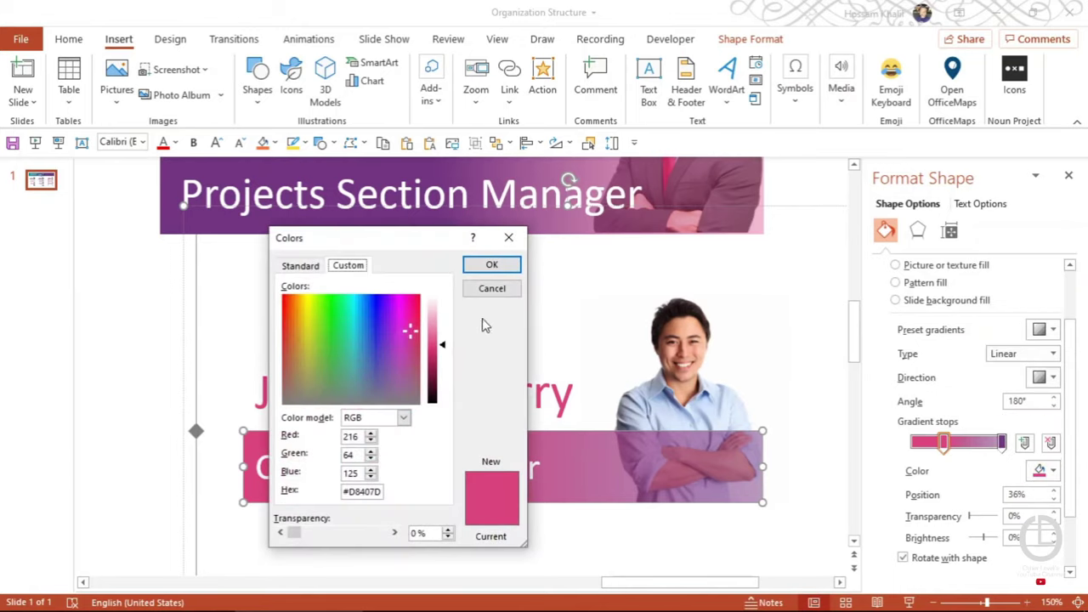
pyautogui.click(502, 289)
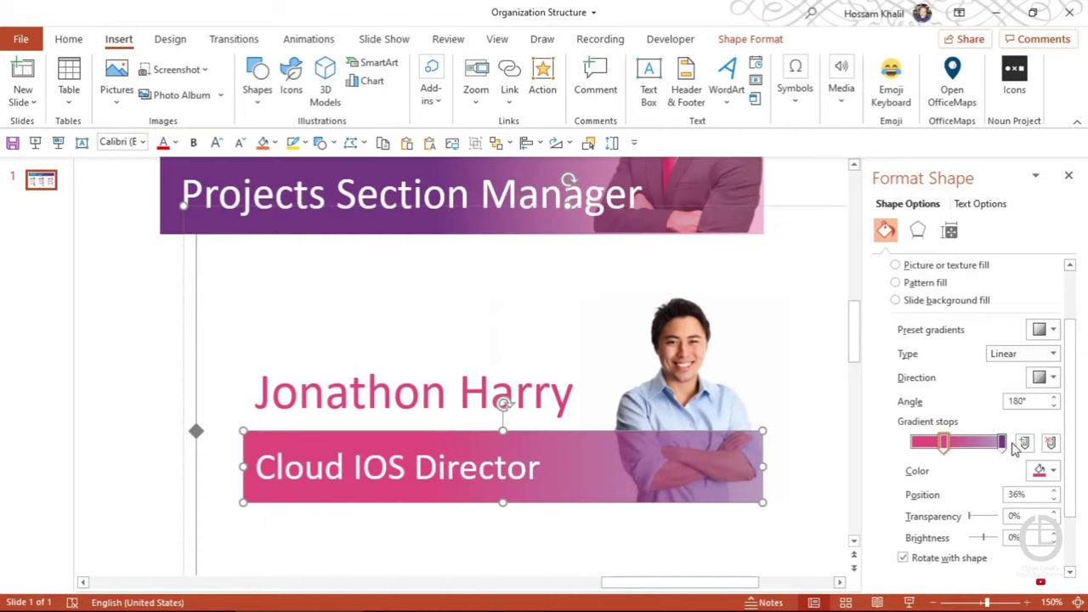
# Inspect the bar's right-hand purple gradient stop colour without changing it.
pyautogui.click(1001, 442)
pyautogui.moveTo(969, 516); pyautogui.dragTo(983, 518)
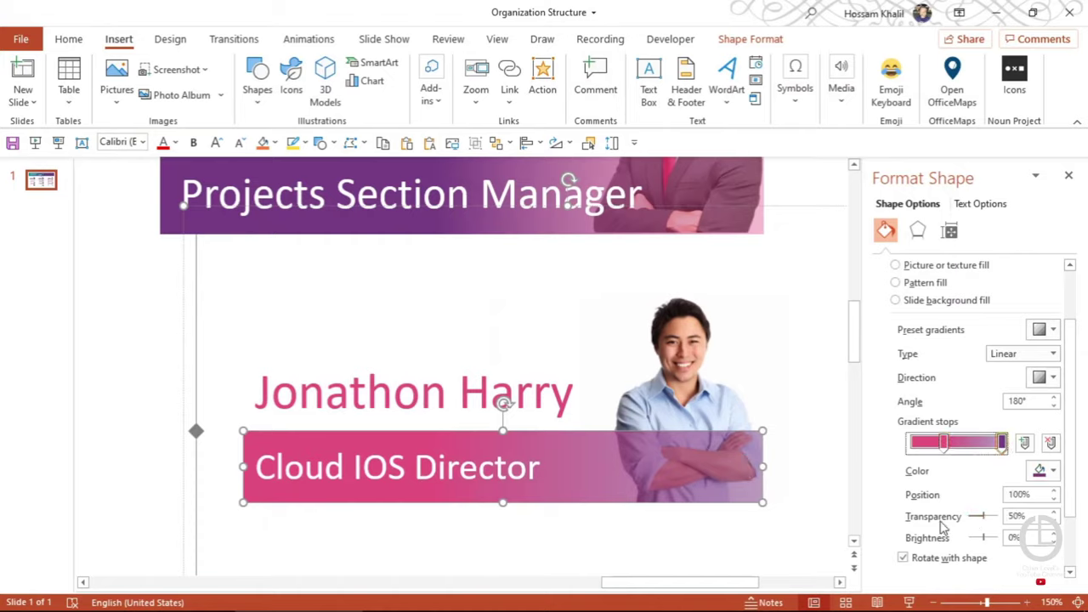
pyautogui.click(1050, 473)
pyautogui.click(1011, 434)
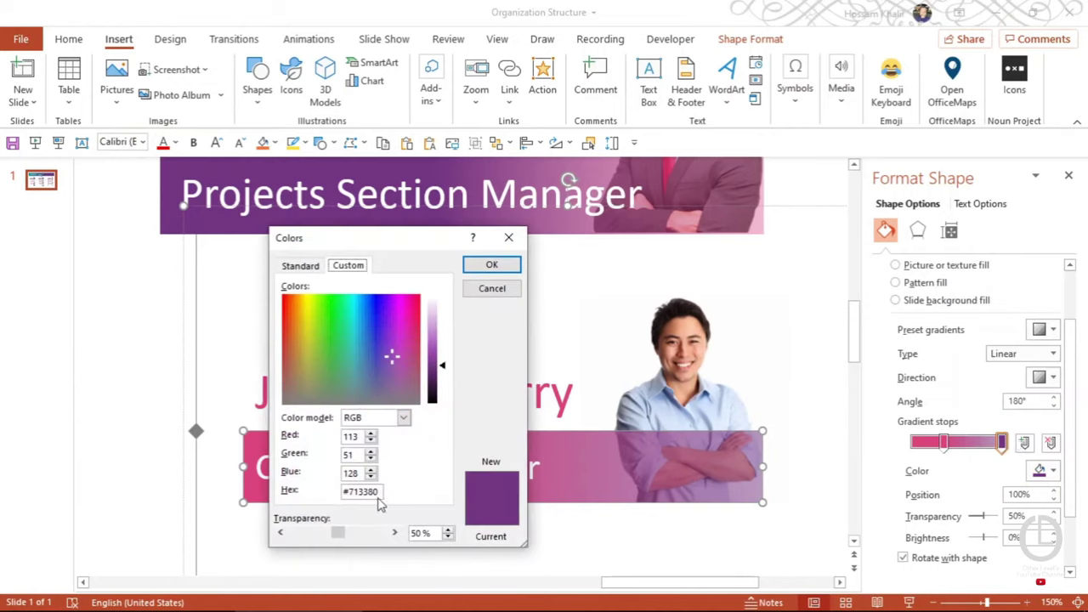
pyautogui.click(496, 290)
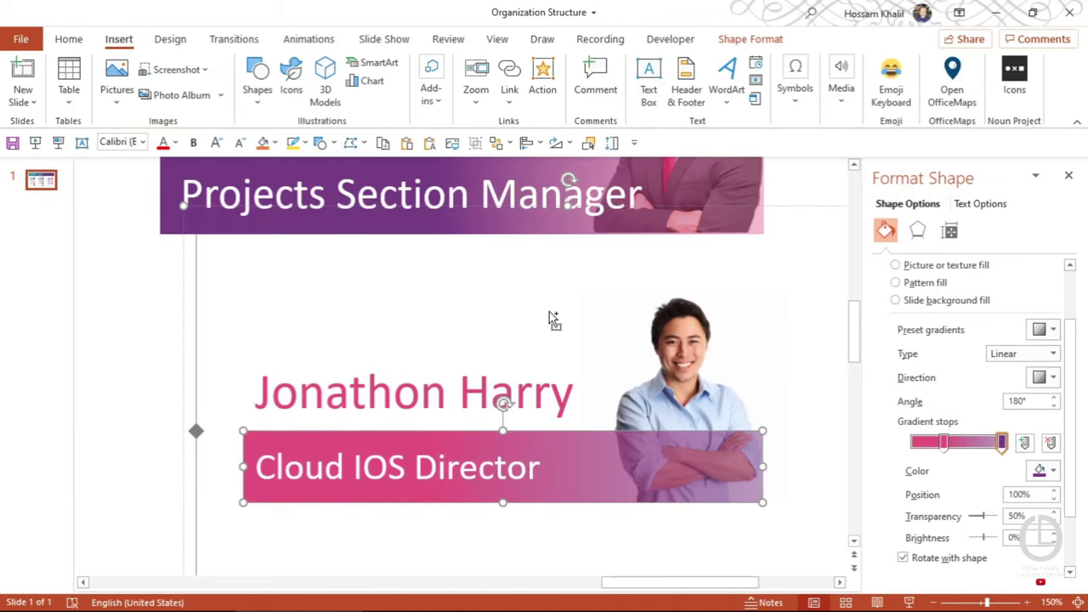
pyautogui.scroll(-2, 553, 319)
# Move the faint background graphic toward the slide centre.
pyautogui.scroll(-2, 510, 382)
pyautogui.scroll(-2, 448, 445)
pyautogui.scroll(-2, 396, 457)
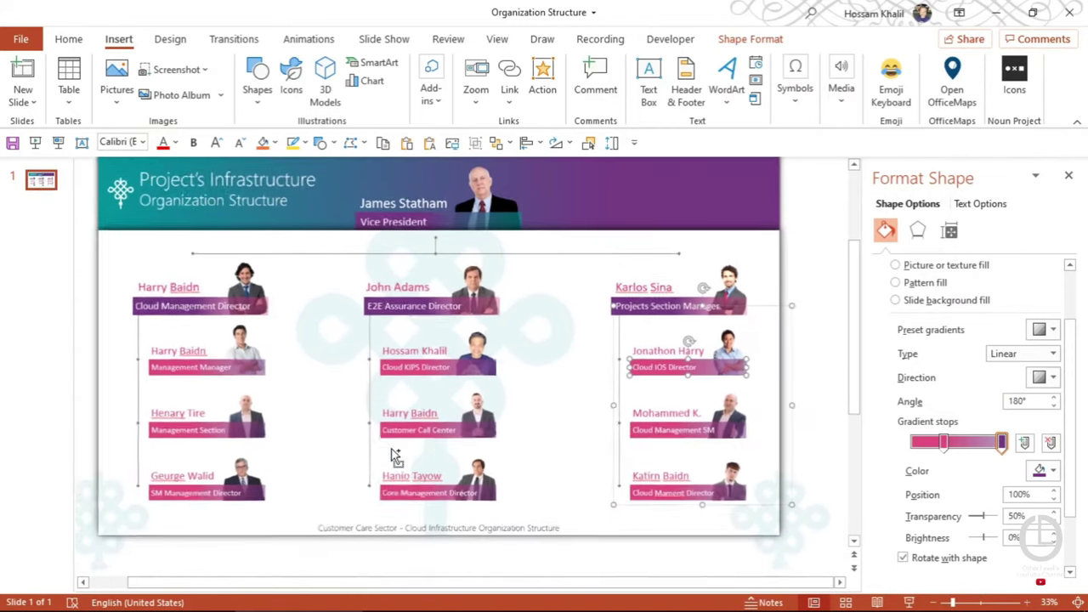
pyautogui.moveTo(778, 534)
pyautogui.mouseDown()
pyautogui.moveTo(630, 462)
pyautogui.moveTo(753, 510)
pyautogui.mouseUp()
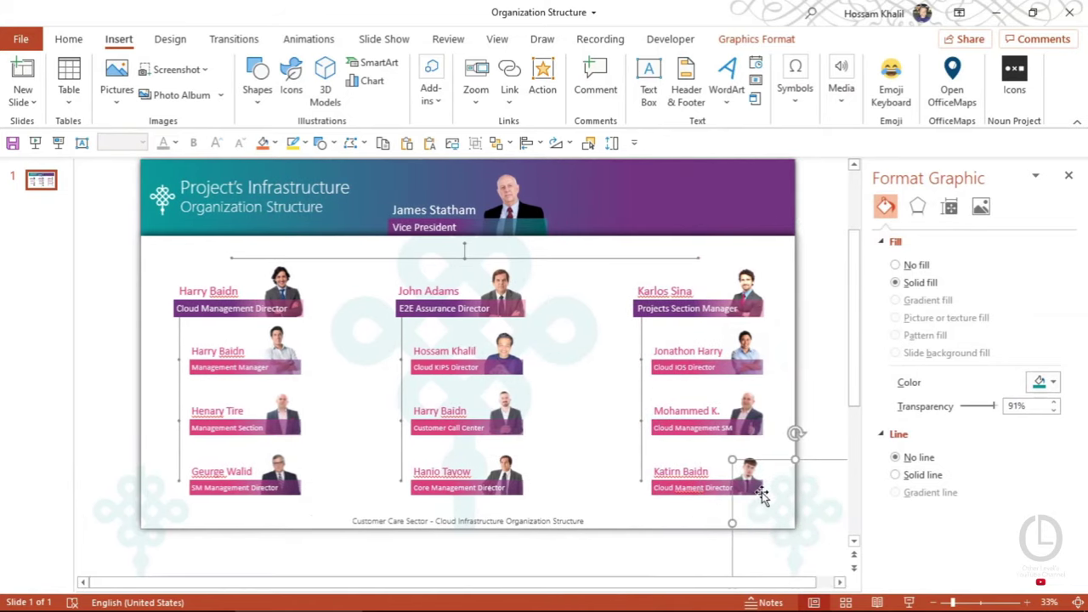
# Colour the footer 'Customer Care Sector - Cloud Infrastructure Organization Structure' grey.
pyautogui.click(444, 520)
pyautogui.scroll(5, 443, 520)
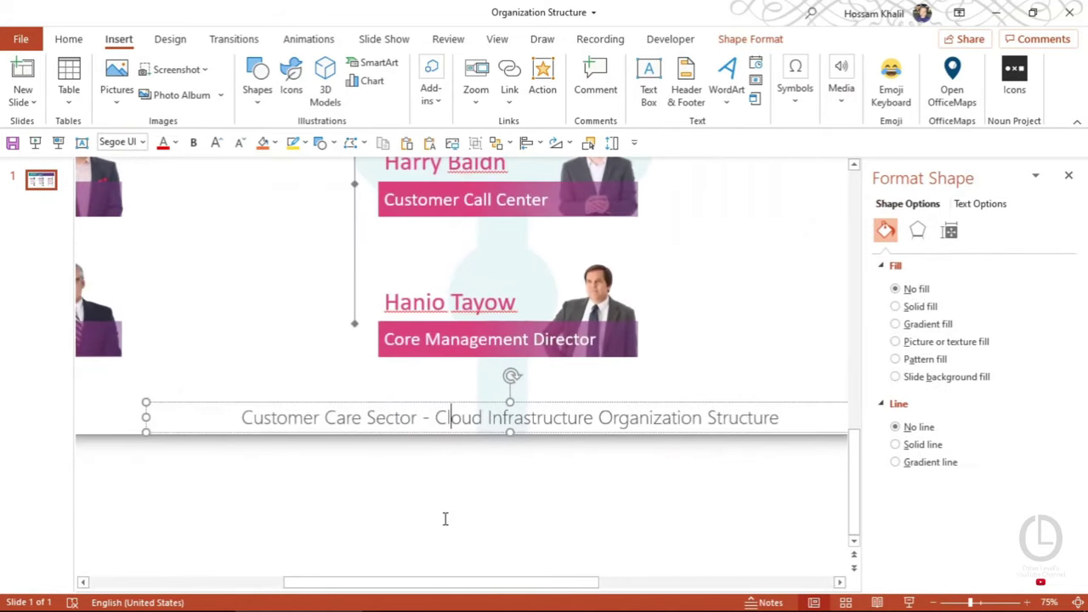
pyautogui.doubleClick(578, 419)
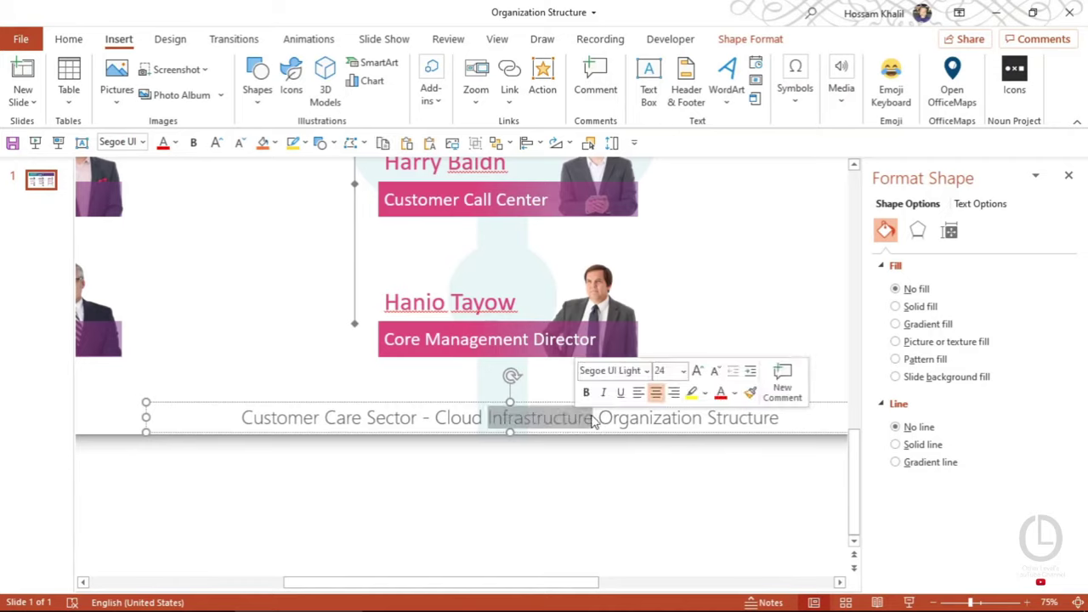
pyautogui.click(736, 394)
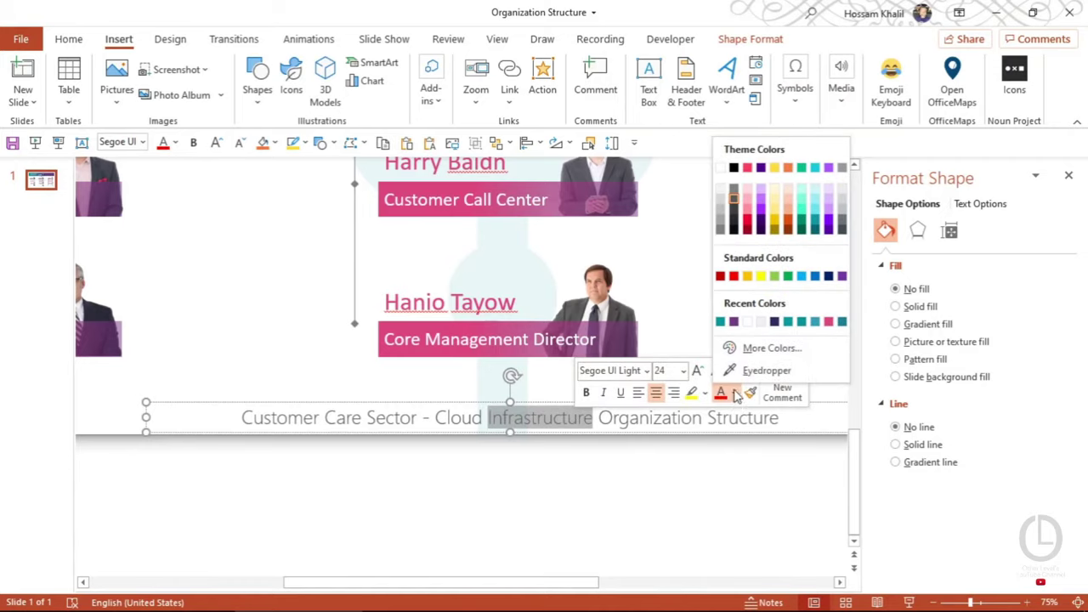
pyautogui.click(733, 204)
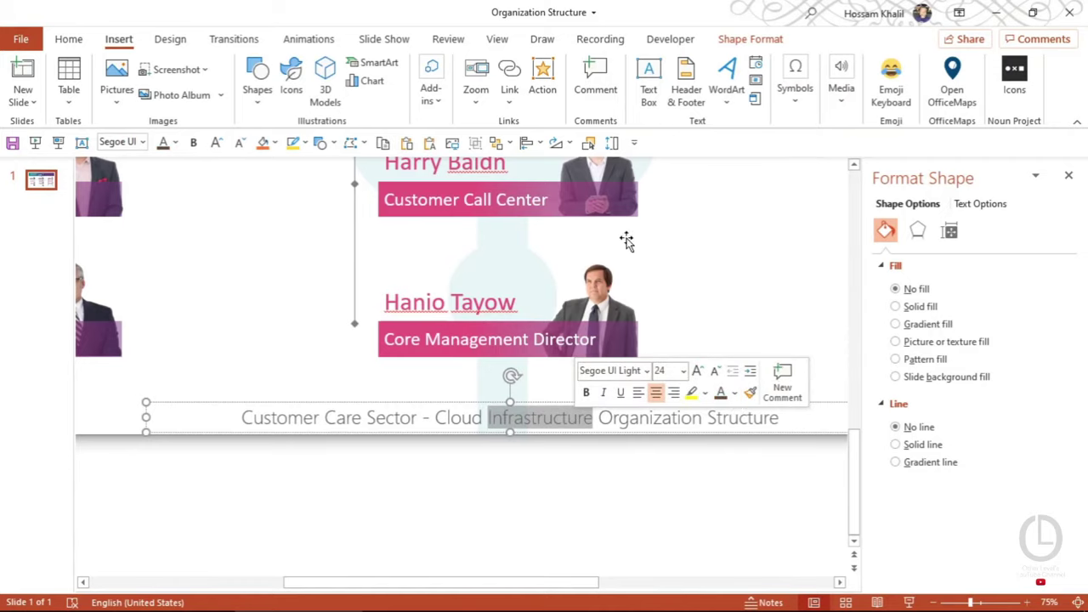
pyautogui.scroll(-3, 357, 374)
pyautogui.scroll(-2, 358, 374)
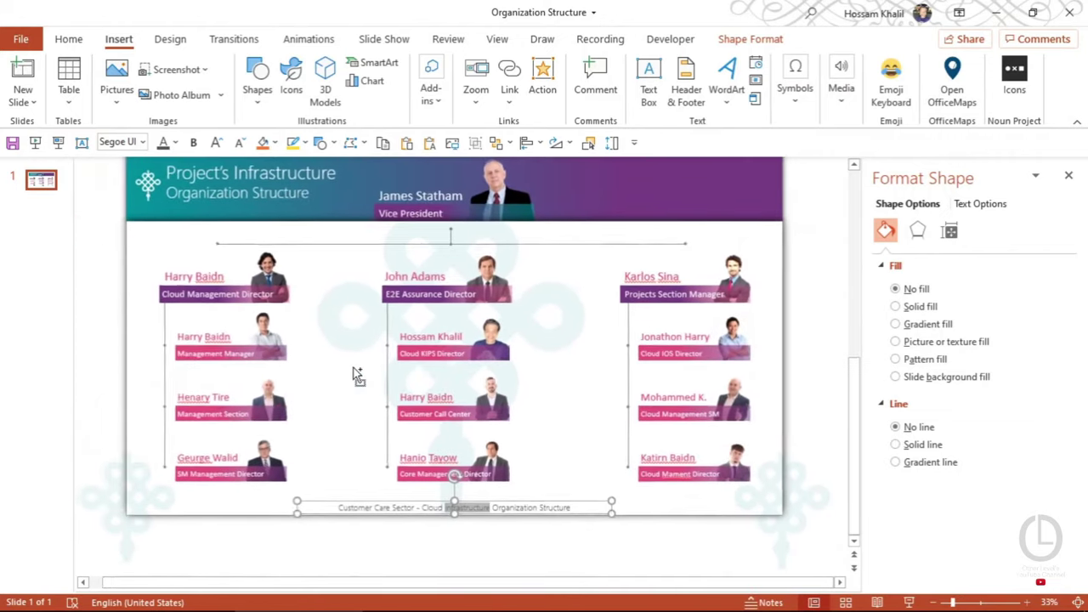
pyautogui.scroll(-1, 122, 173)
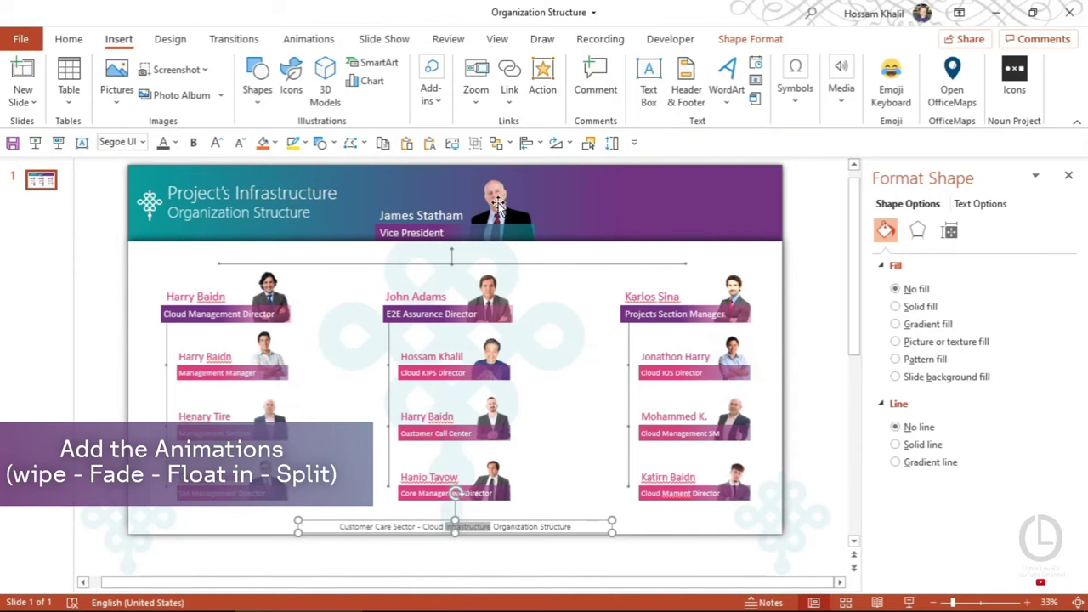
# Select the vice president's photo and view its Float In entrance animation settings.
pyautogui.click(499, 204)
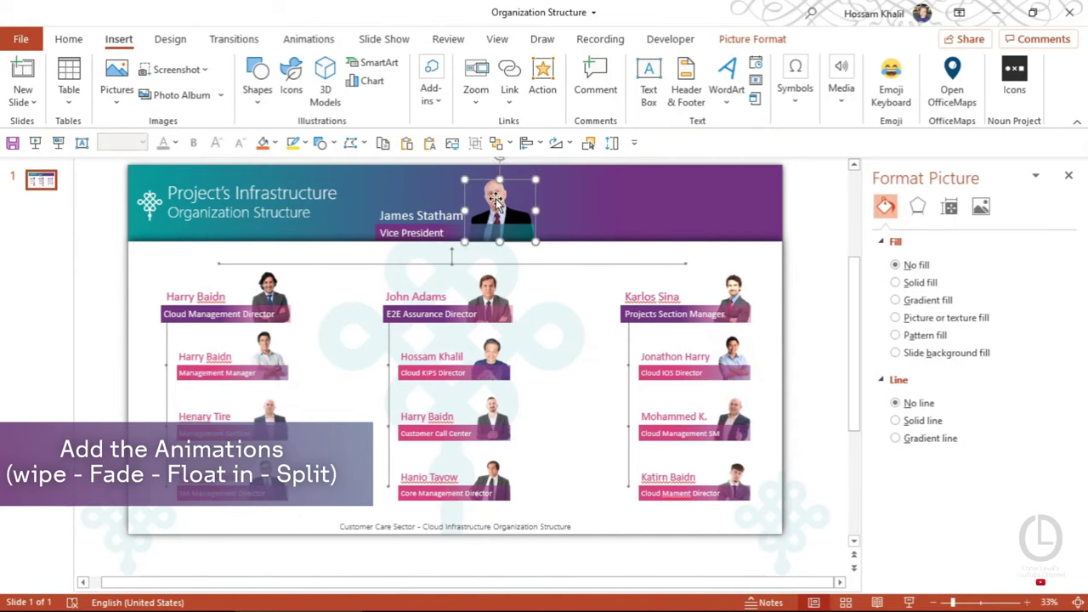
pyautogui.click(308, 41)
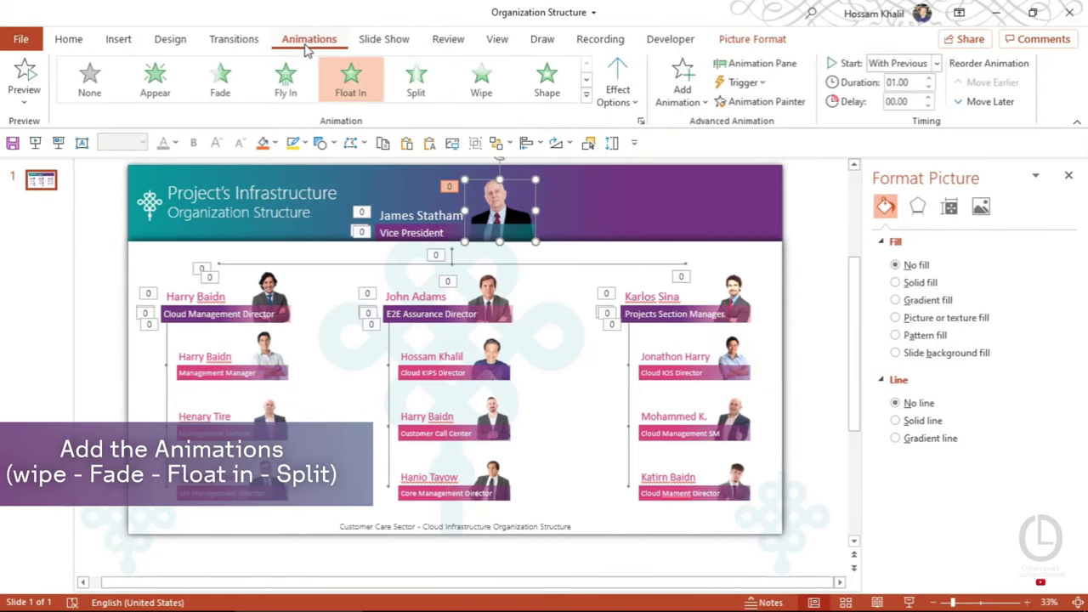
# Show the Animation Pane instead of Format Picture and set the photo's Float In to Float Up.
pyautogui.click(756, 63)
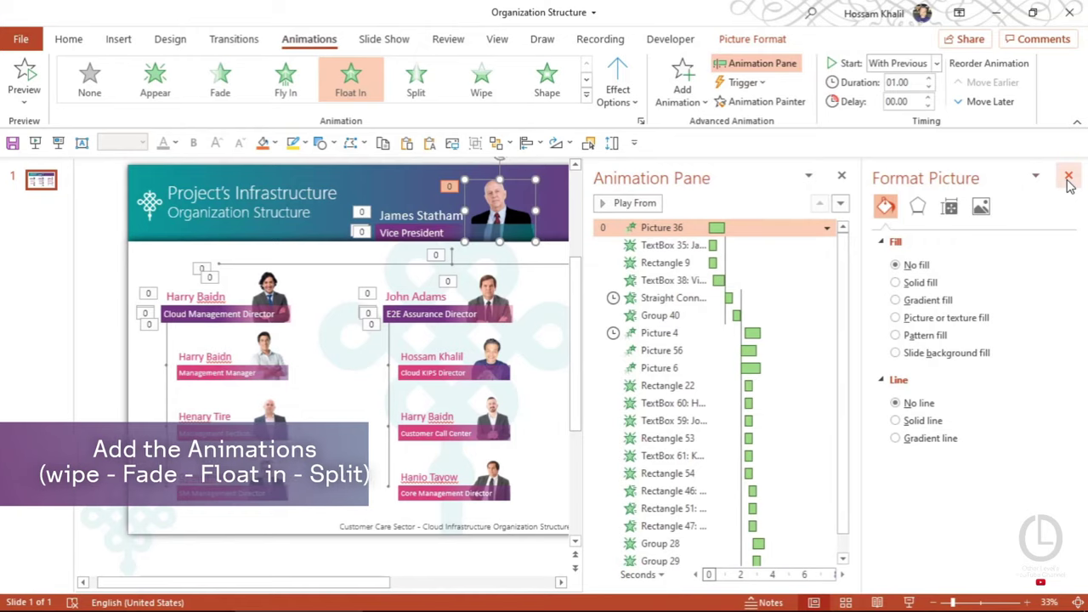
pyautogui.click(1068, 176)
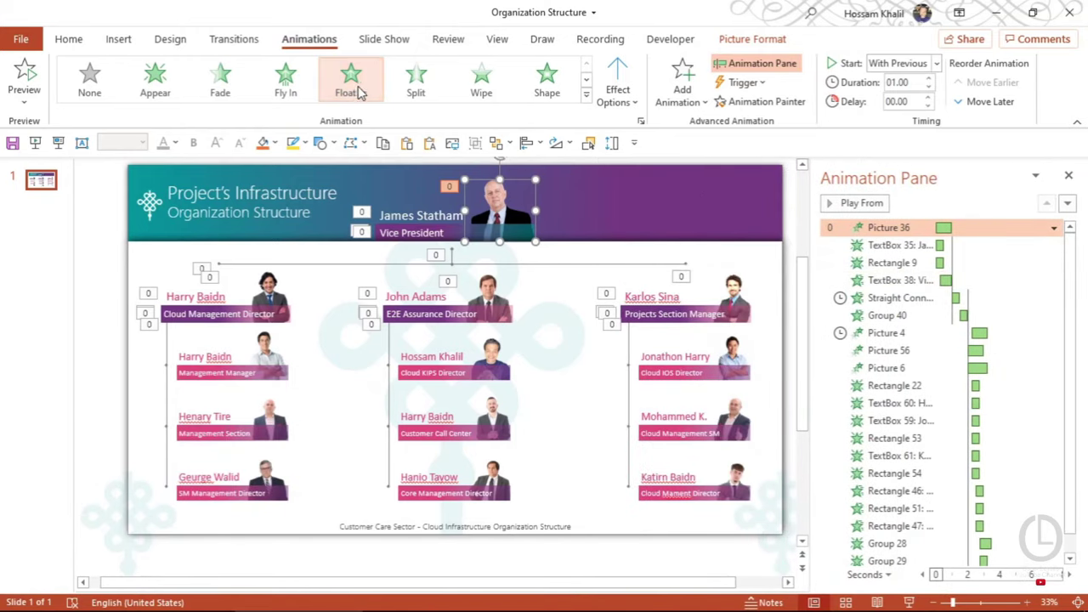
pyautogui.click(623, 80)
pyautogui.click(633, 151)
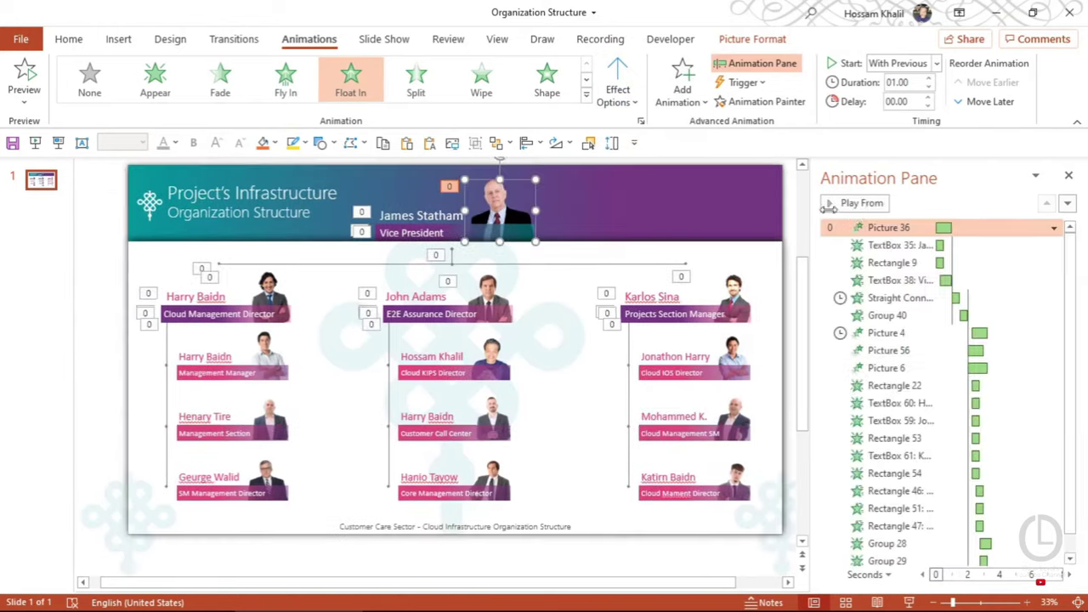
# Check the entrance effects of the header name, Vice President title and its bar.
pyautogui.click(412, 210)
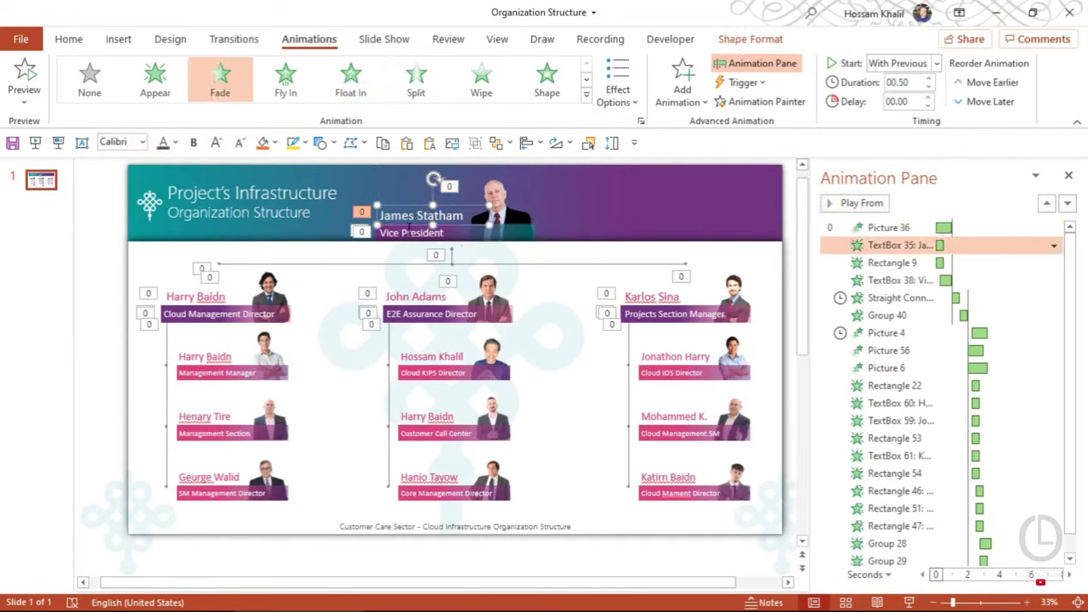
pyautogui.click(409, 232)
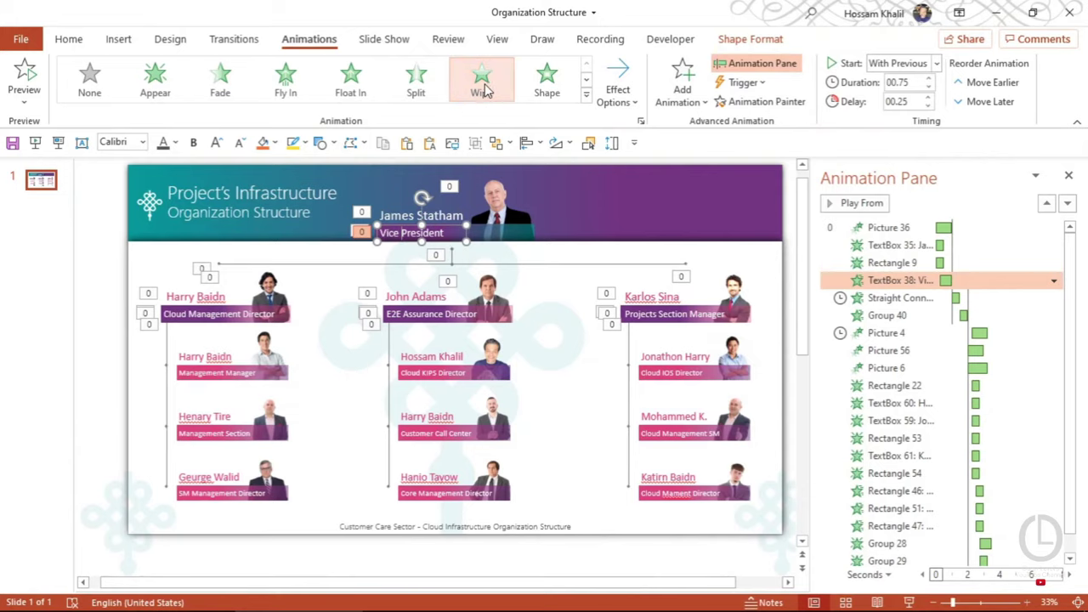
pyautogui.click(509, 231)
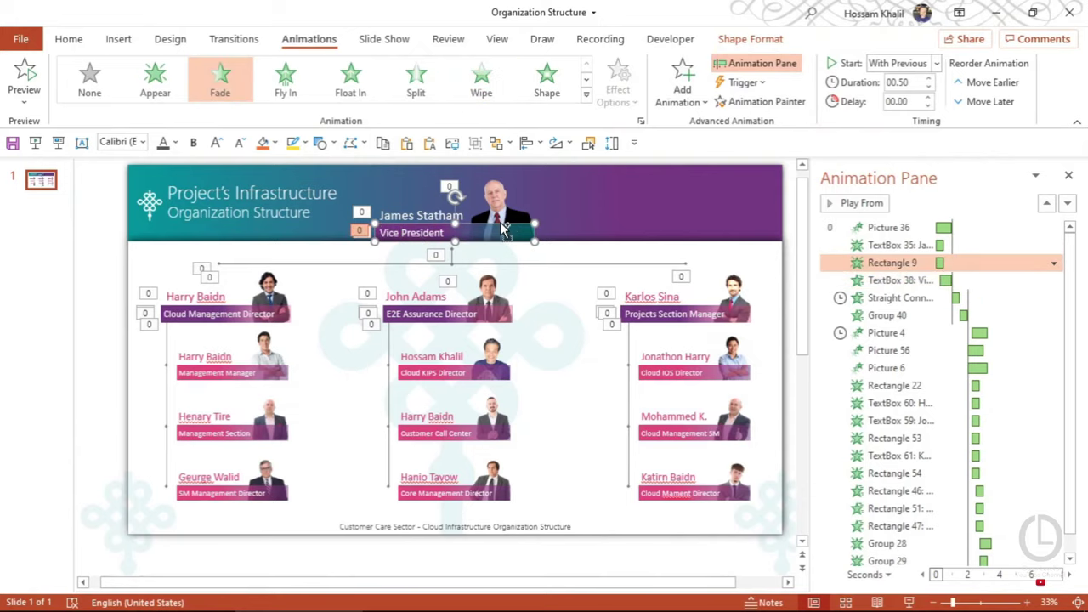
pyautogui.keyDown('ctrl'); pyautogui.scroll(3, 504, 230); pyautogui.keyUp('ctrl')
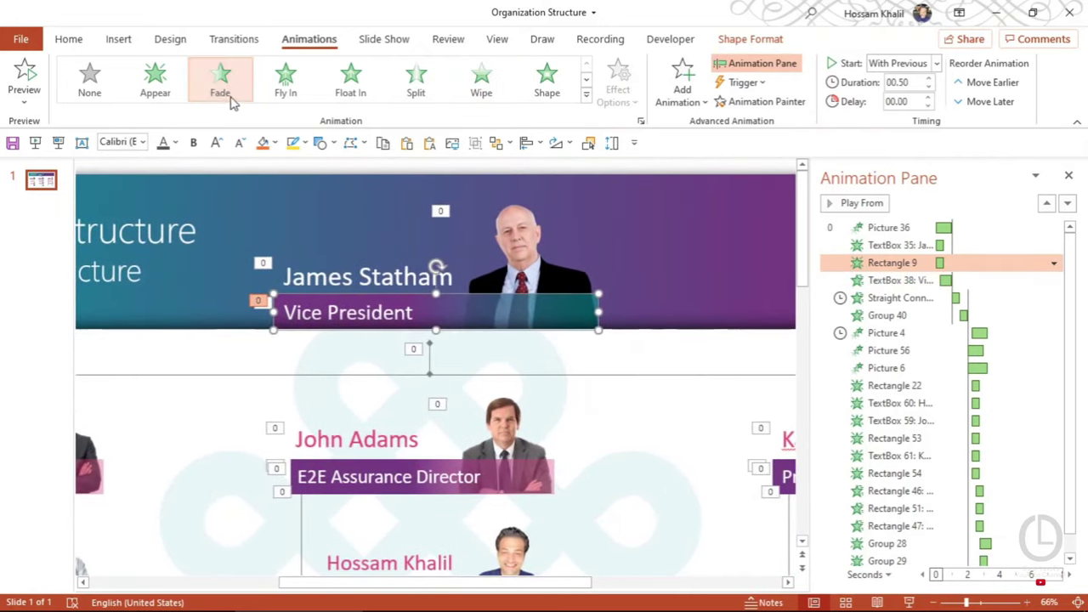
pyautogui.keyDown('ctrl'); pyautogui.scroll(-3, 509, 287); pyautogui.keyUp('ctrl')
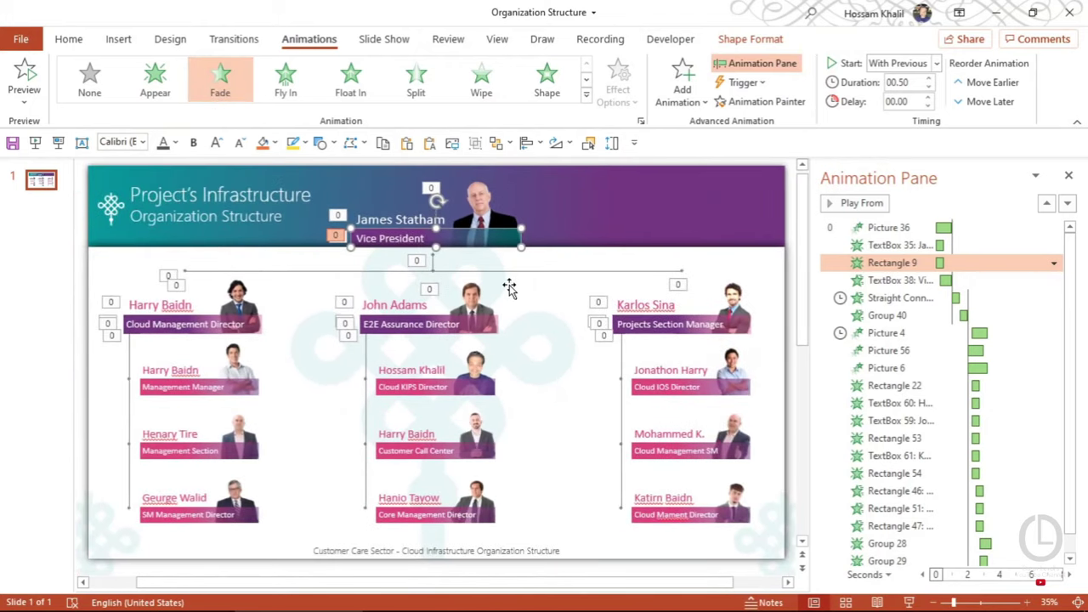
# Give the horizontal connector lines a Split entrance with Vertical In direction.
pyautogui.click(525, 276)
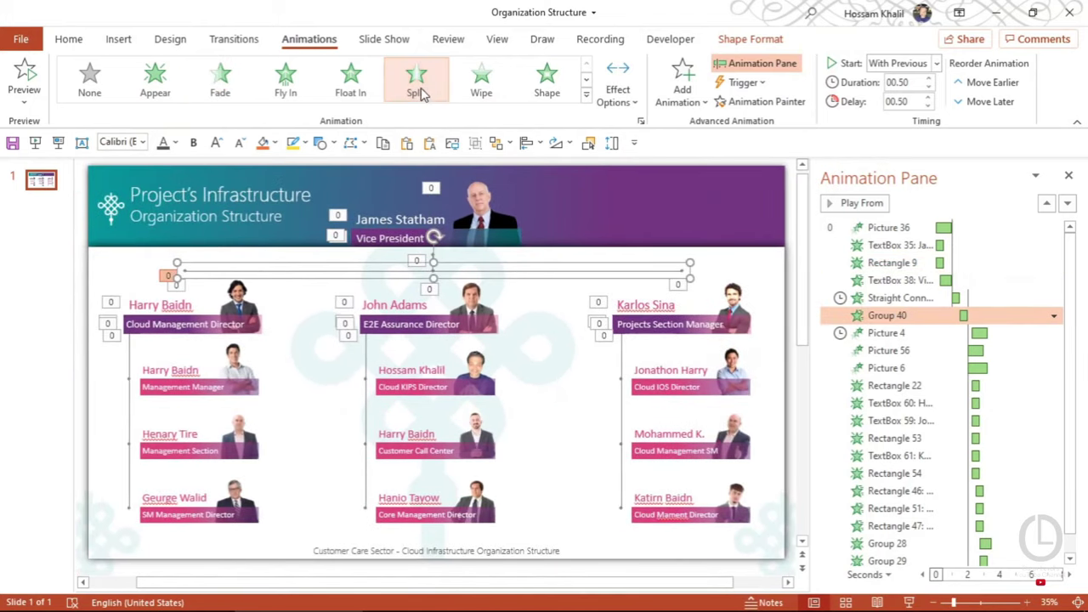
pyautogui.click(629, 79)
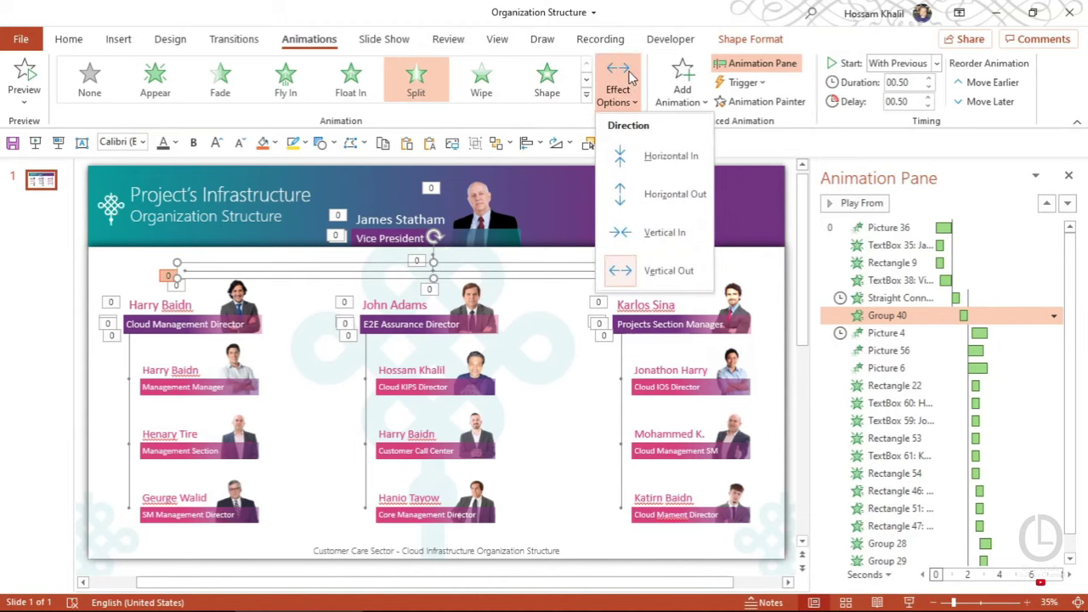
pyautogui.click(654, 232)
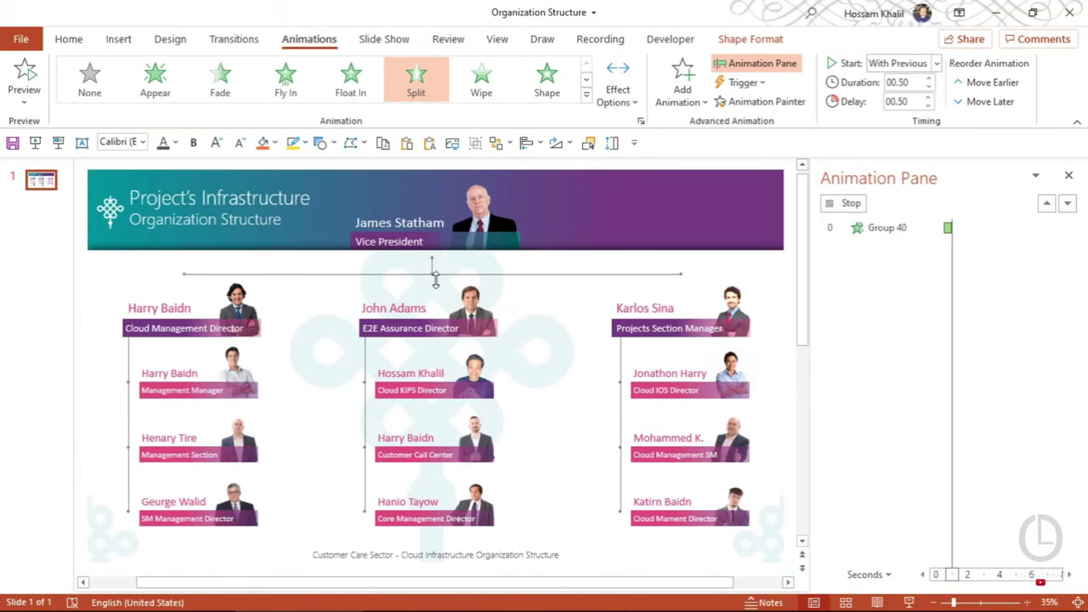
# Review the Projects Section Manager's name and title-bar animations, then select the photo.
pyautogui.click(652, 303)
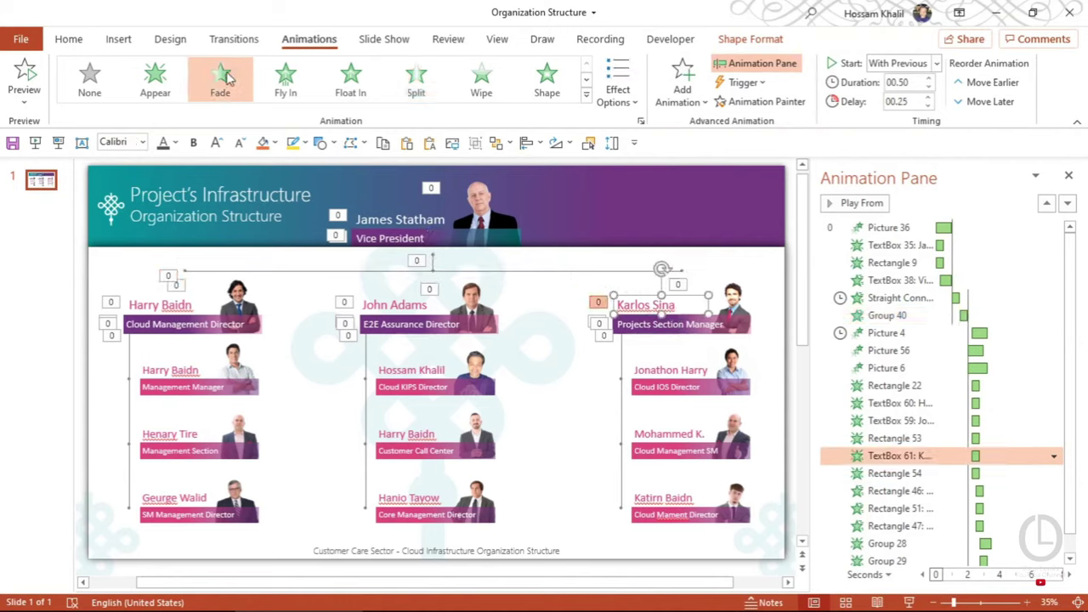
pyautogui.click(640, 321)
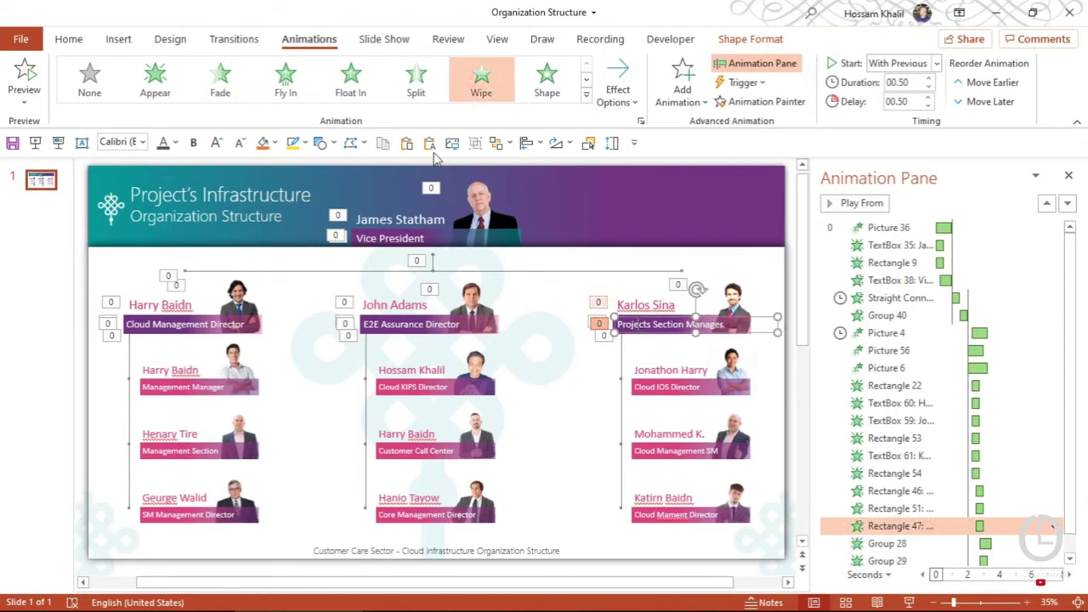
pyautogui.click(733, 299)
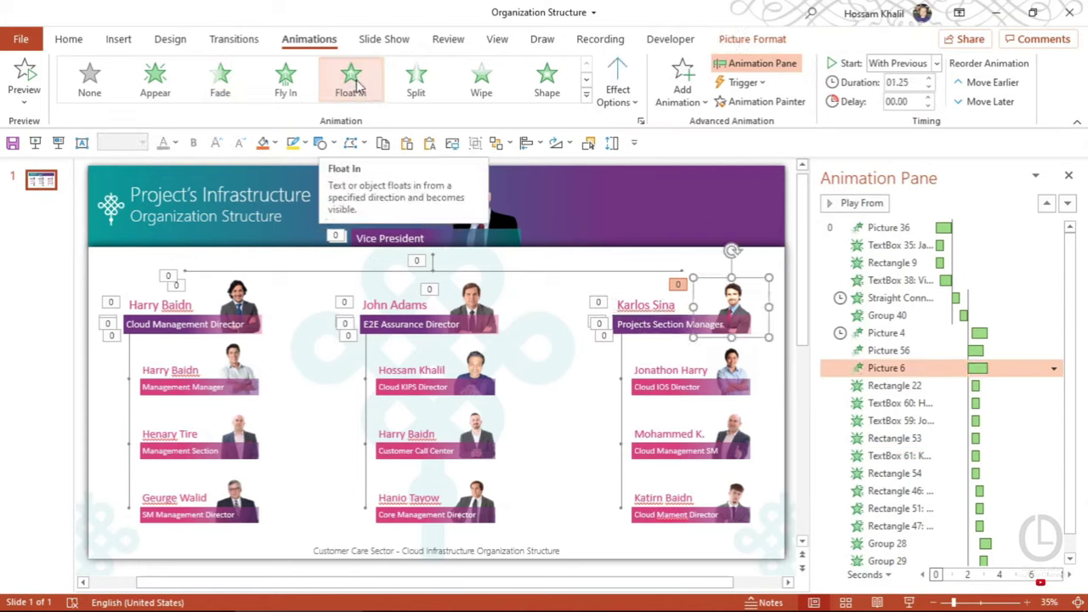
# Give the Projects Section Manager's photo a Float In entrance and fade in the right staff column.
pyautogui.click(352, 81)
pyautogui.click(697, 380)
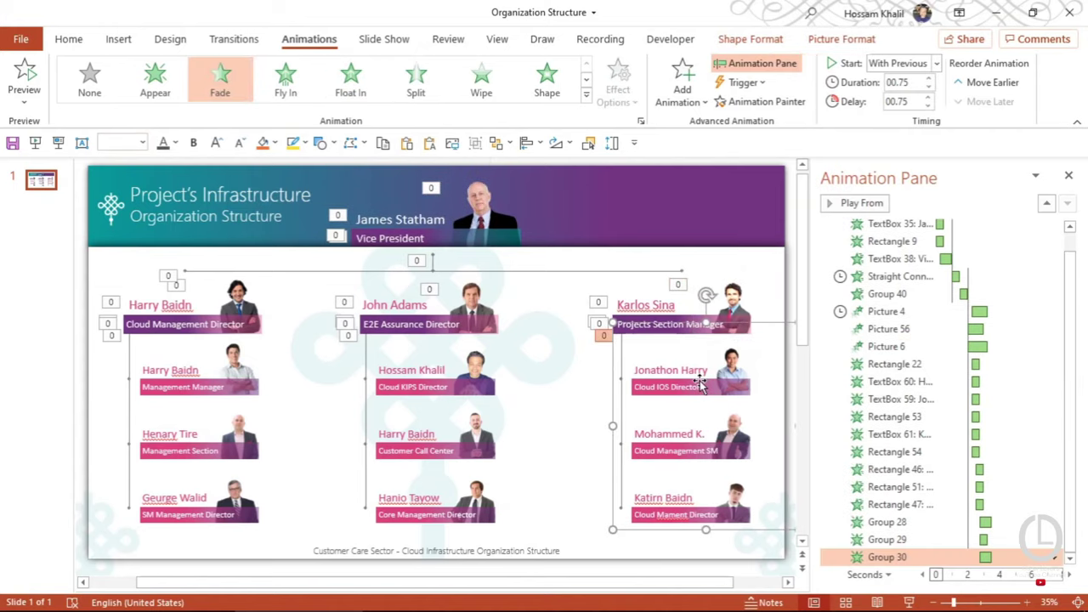
pyautogui.click(221, 85)
# Fade in the middle and left staff columns, then start the slide show from the beginning.
pyautogui.click(415, 383)
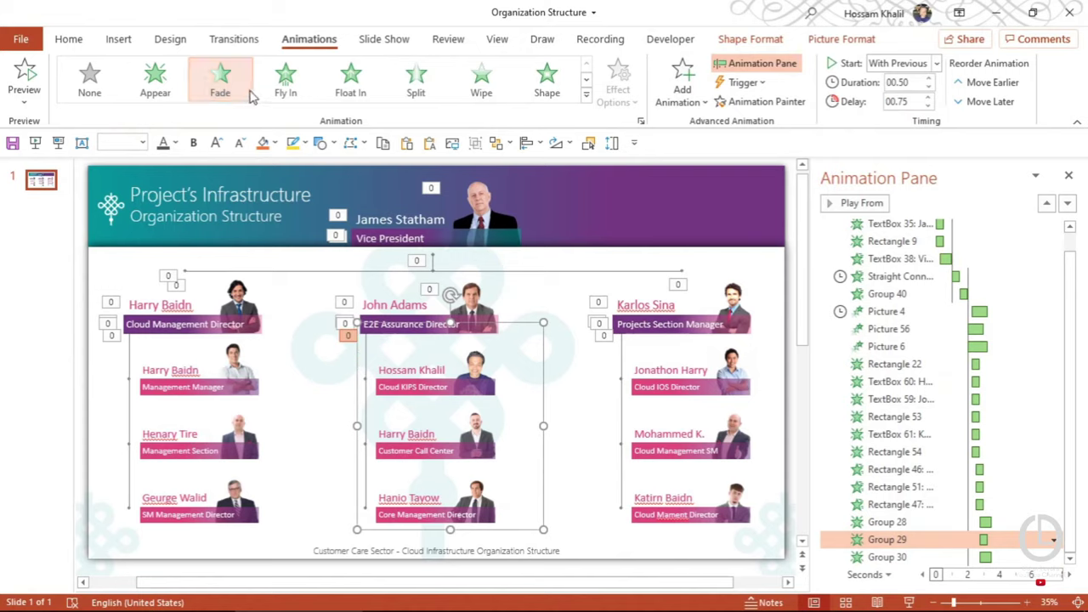
pyautogui.click(188, 368)
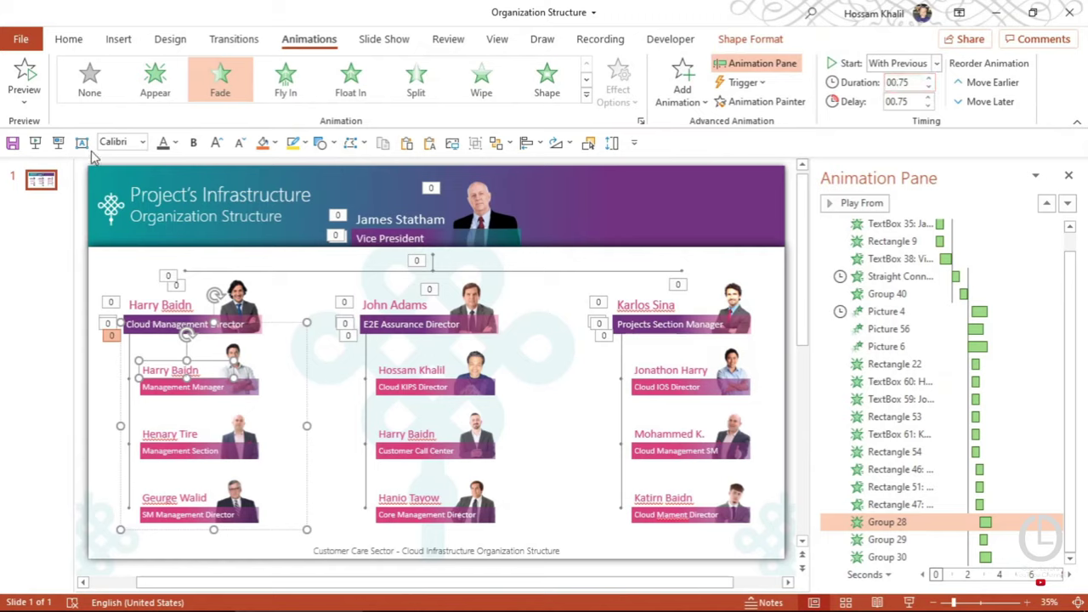
pyautogui.click(37, 143)
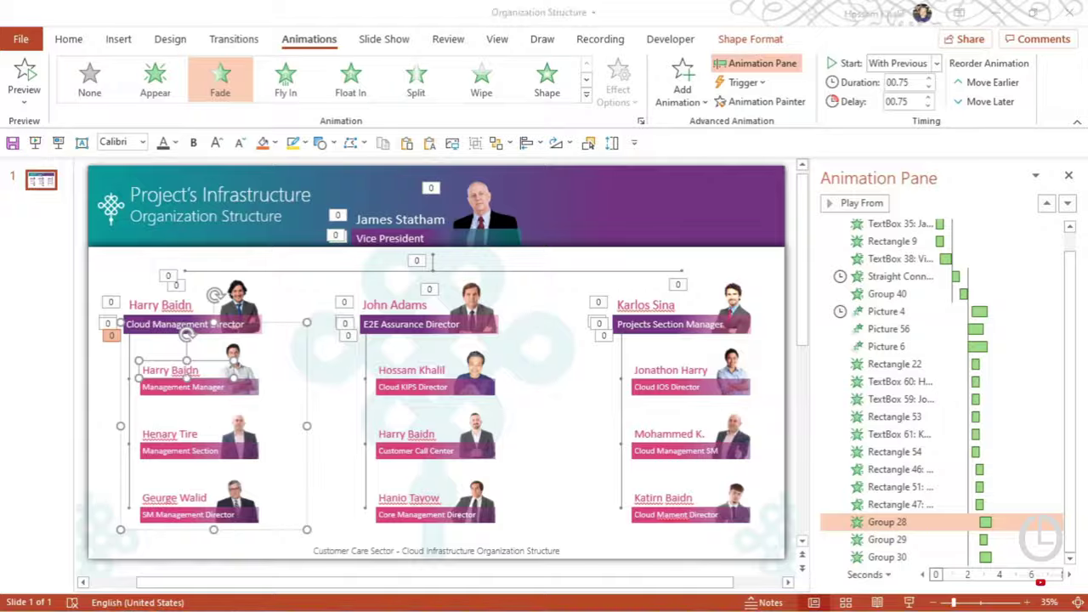